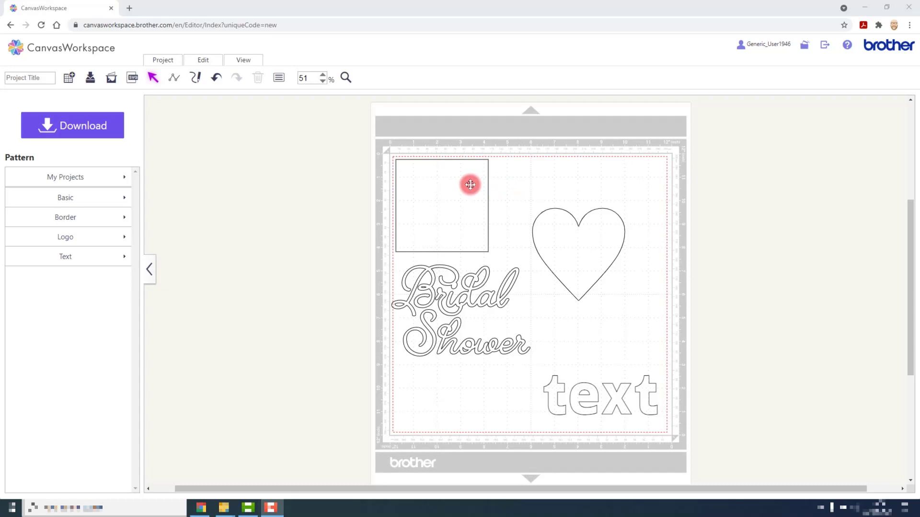
Select each design in turn: the square, the heart, the Bridal Shower script and the text word.
click(470, 184)
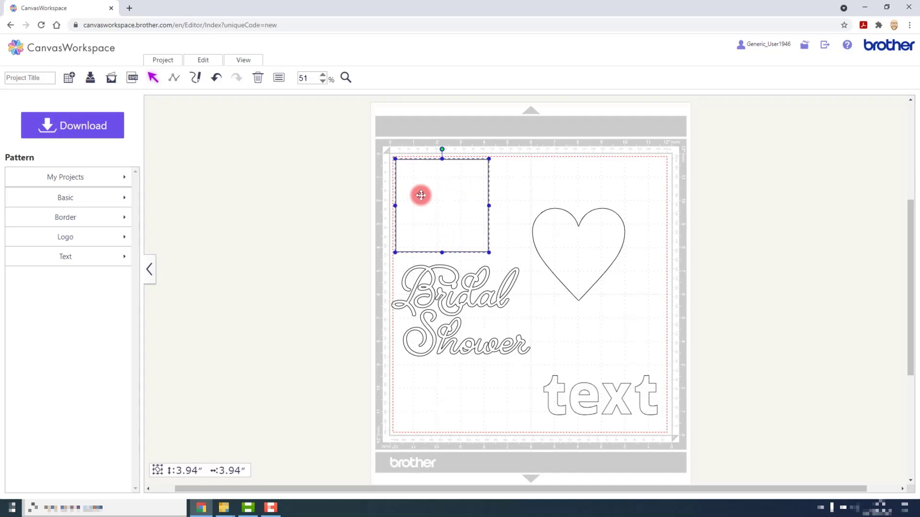
click(573, 245)
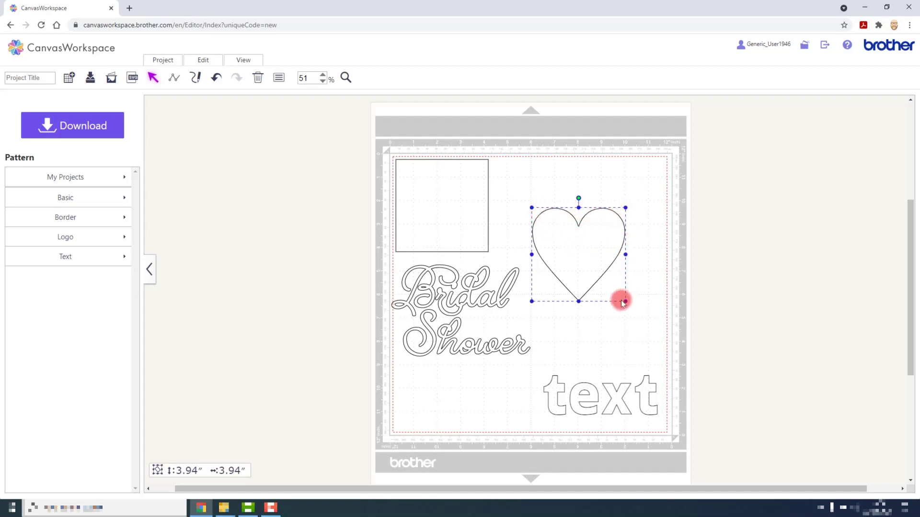
click(468, 299)
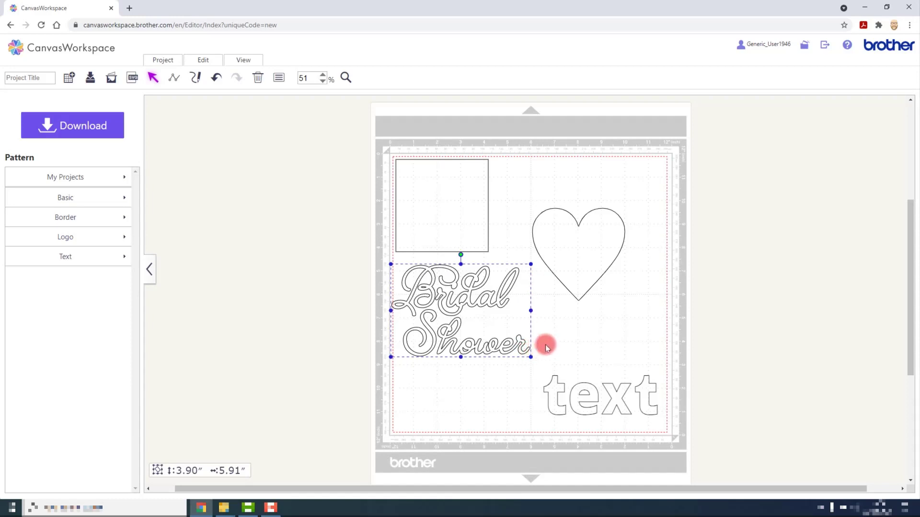
click(583, 389)
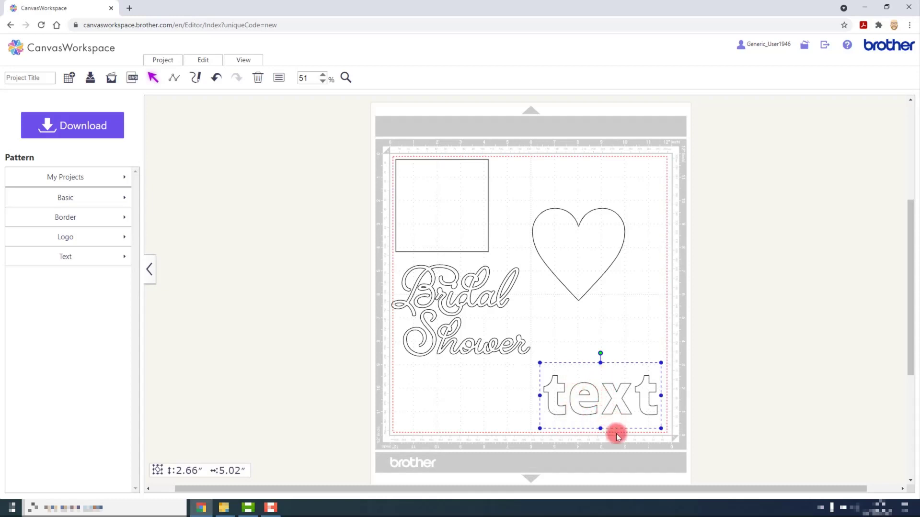
Deselect, then drag a marquee from the mat's top-left corner over part of the square to select it.
click(621, 339)
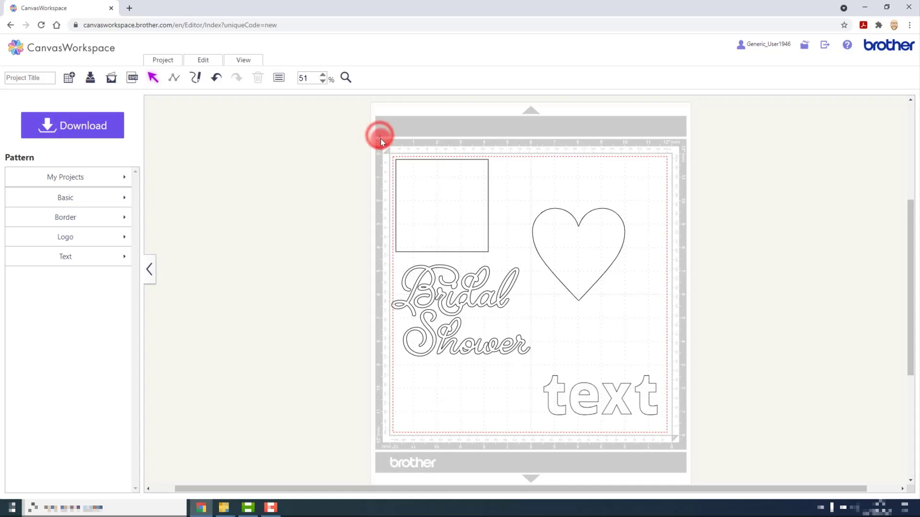
drag(381, 139, 449, 211)
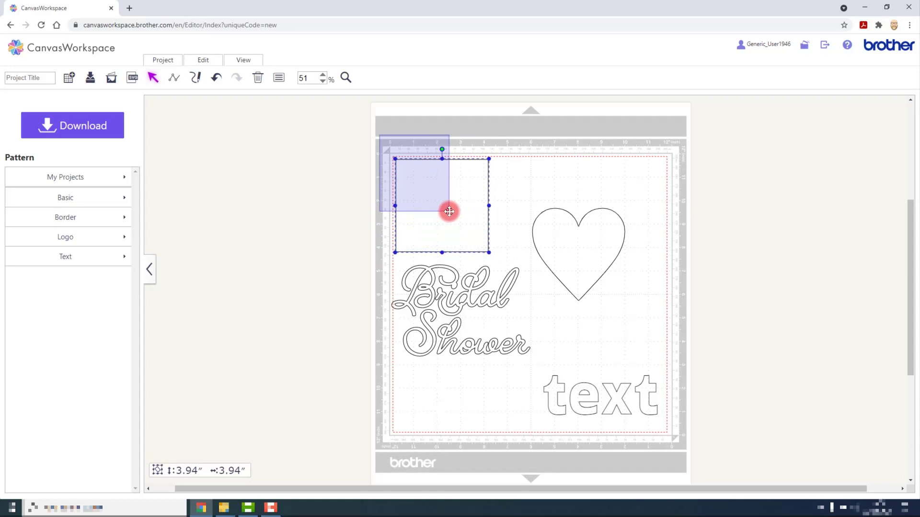
drag(449, 212, 449, 212)
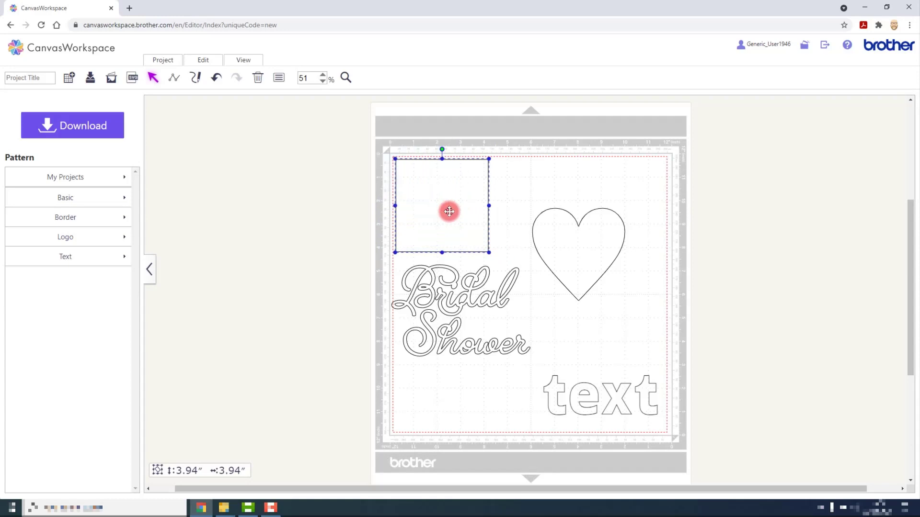
Shift-click the heart, Bridal Shower script and text word to join the square's selection, then deselect.
click(571, 236)
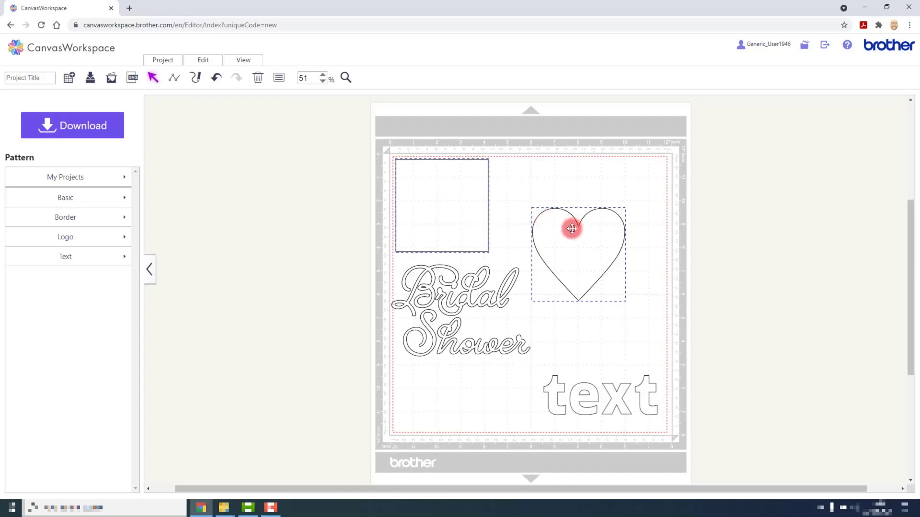
click(516, 278)
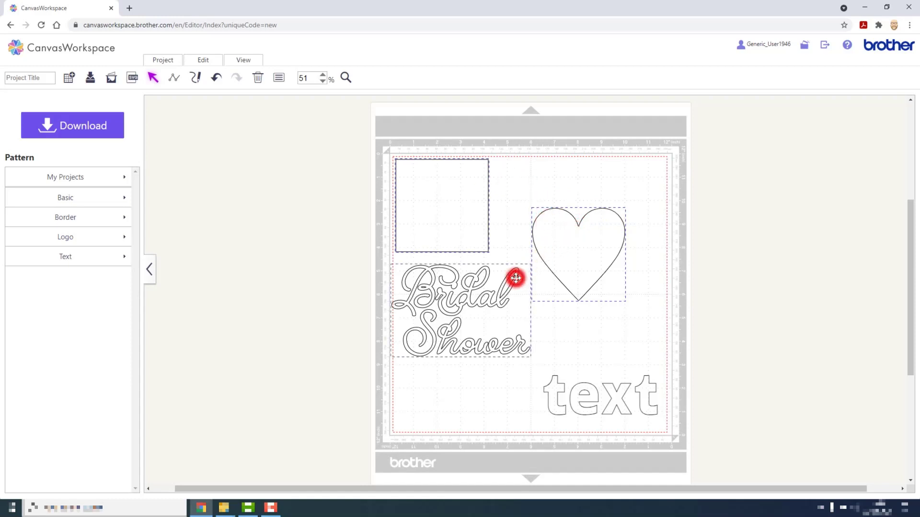
click(588, 390)
click(587, 328)
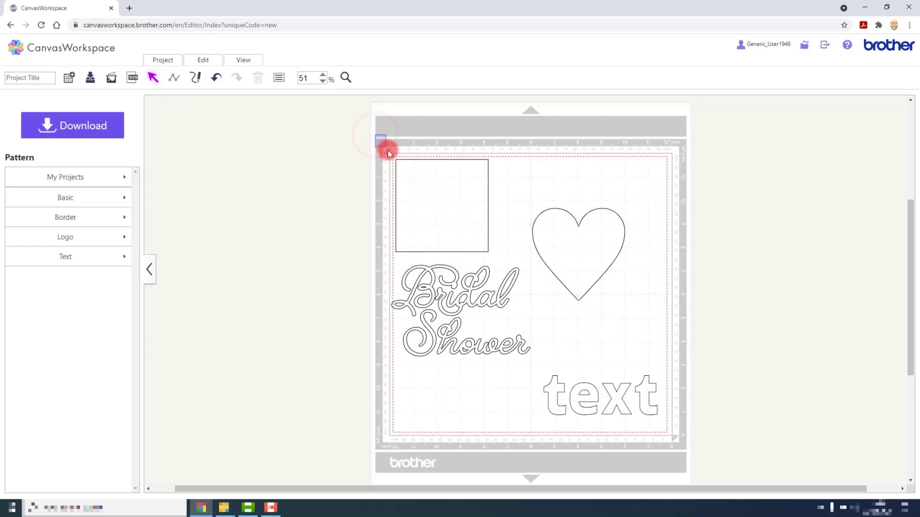
Marquee-select the square, heart and Bridal Shower script together, then deselect.
drag(388, 152, 546, 298)
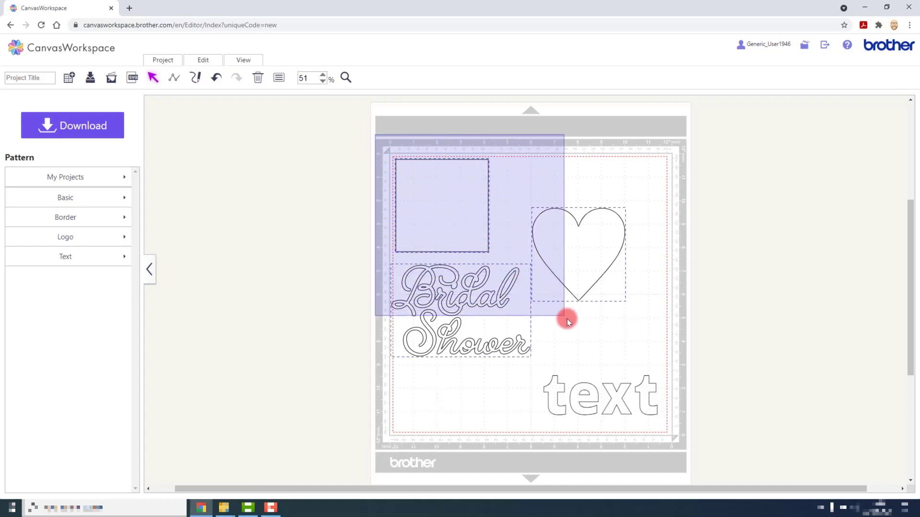
drag(567, 322, 595, 343)
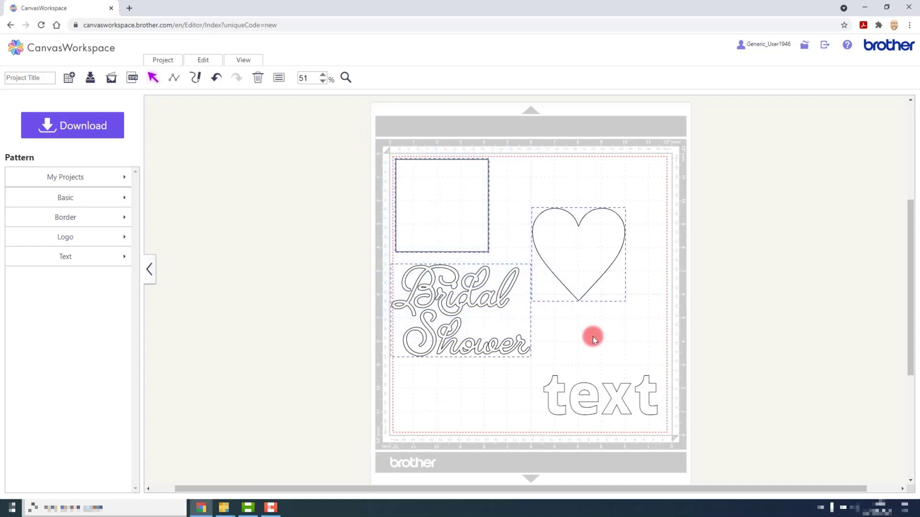
click(571, 319)
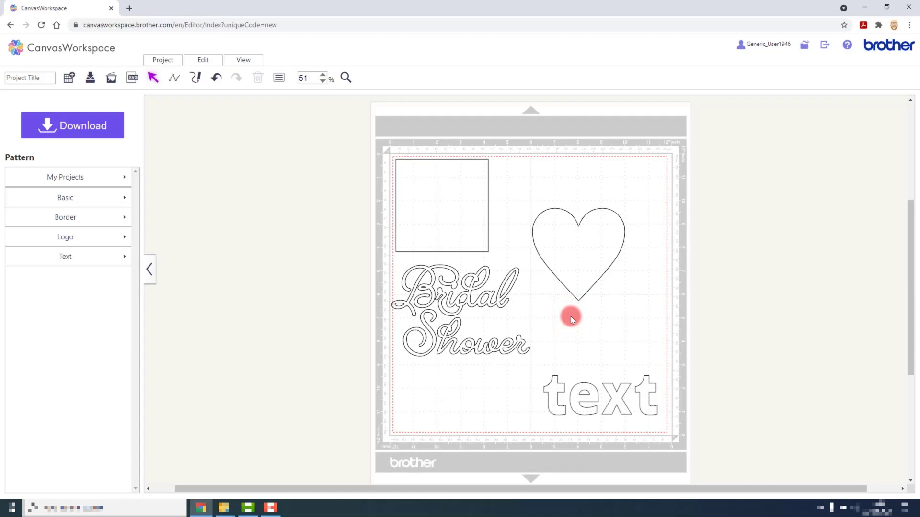
Select everything with Ctrl+A, Ctrl-click the heart and Bridal Shower script out, then deselect.
key(ctrl+a)
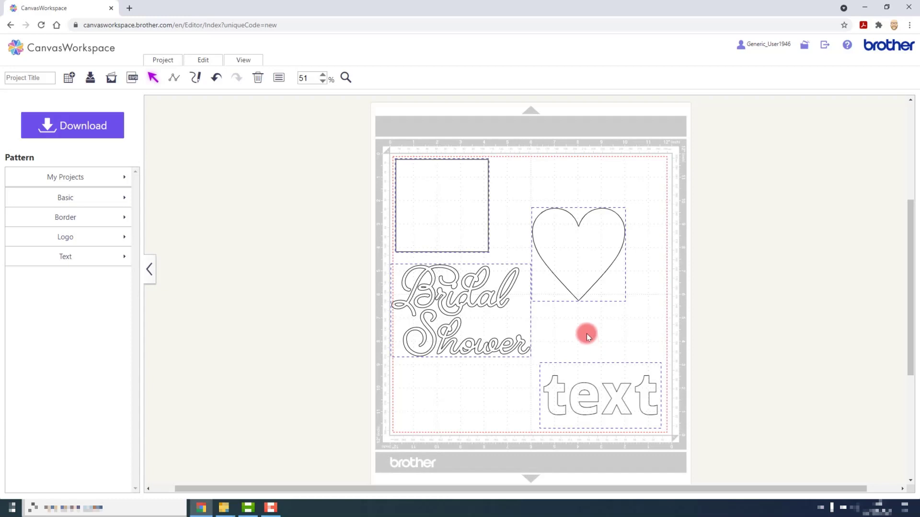
click(583, 267)
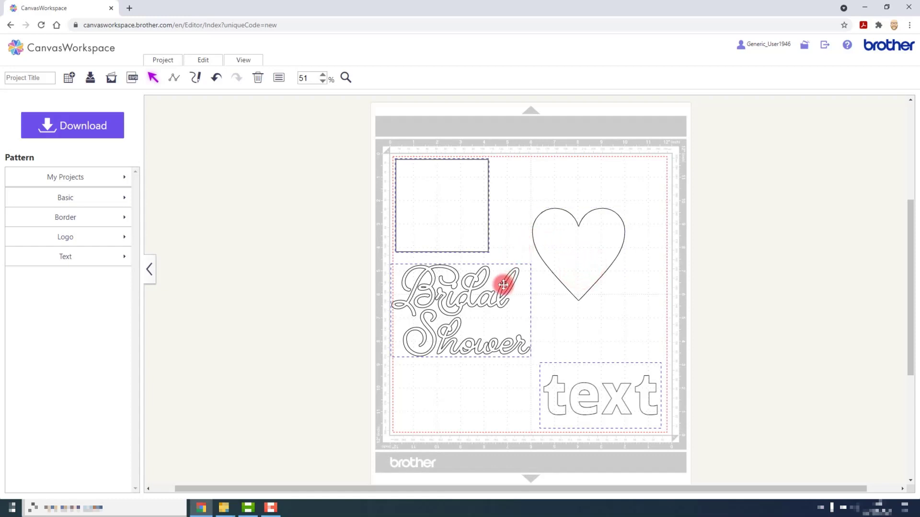
click(502, 262)
click(511, 203)
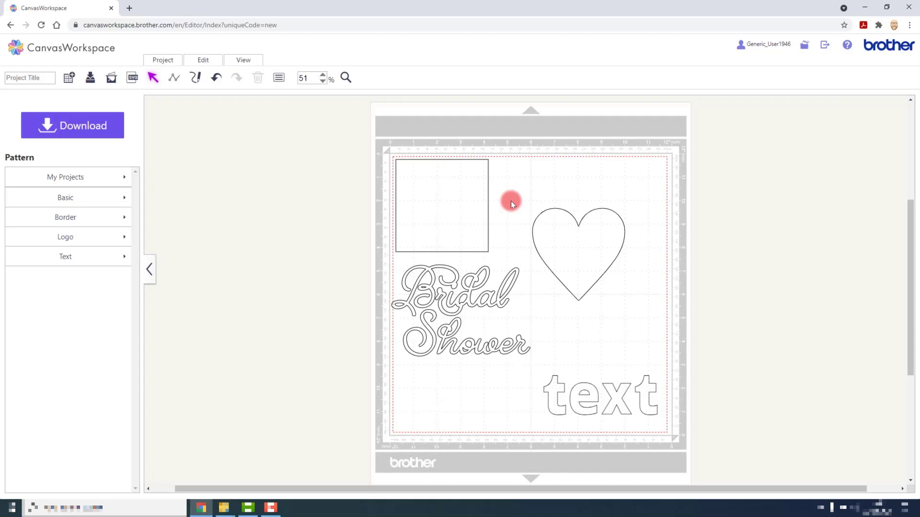
Drag the square, then the Bridal Shower script, slightly to the right, then deselect.
click(482, 192)
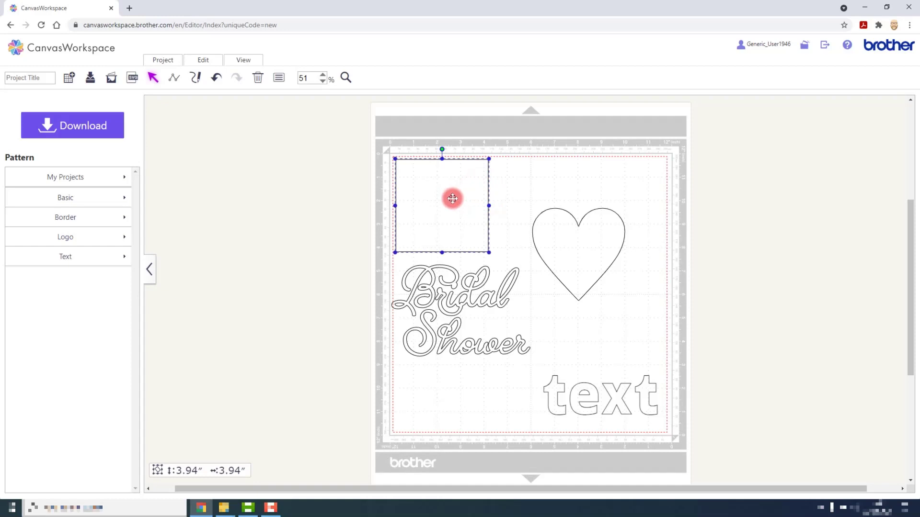
mouse_move(452, 198)
mouse_down()
mouse_move(523, 200)
mouse_move(594, 246)
mouse_move(517, 345)
mouse_move(386, 304)
mouse_move(457, 212)
mouse_move(595, 244)
mouse_move(559, 333)
mouse_move(528, 229)
mouse_move(452, 206)
mouse_move(376, 205)
mouse_move(454, 200)
mouse_up()
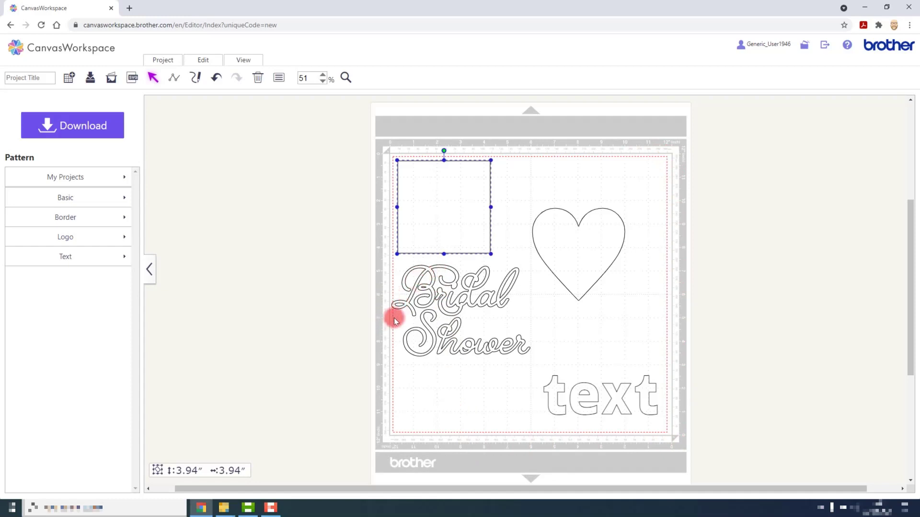
click(410, 298)
drag(410, 298, 415, 299)
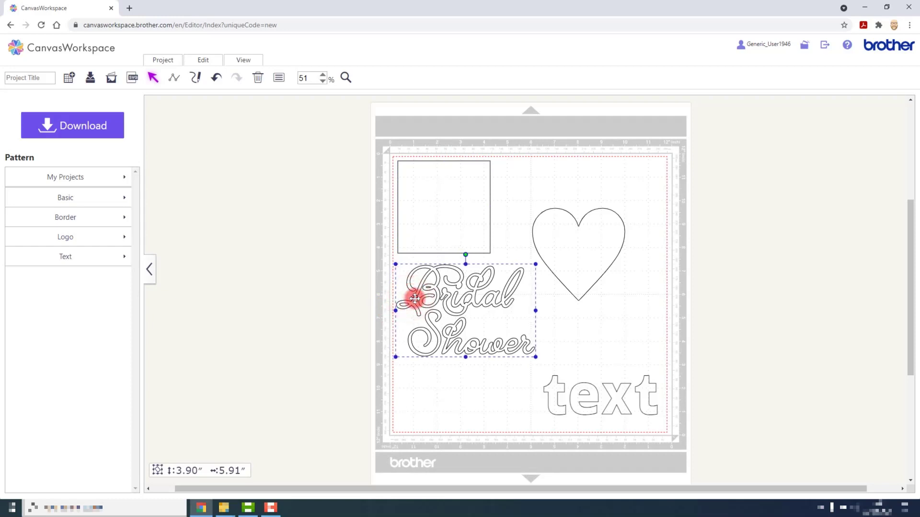
click(404, 244)
click(582, 338)
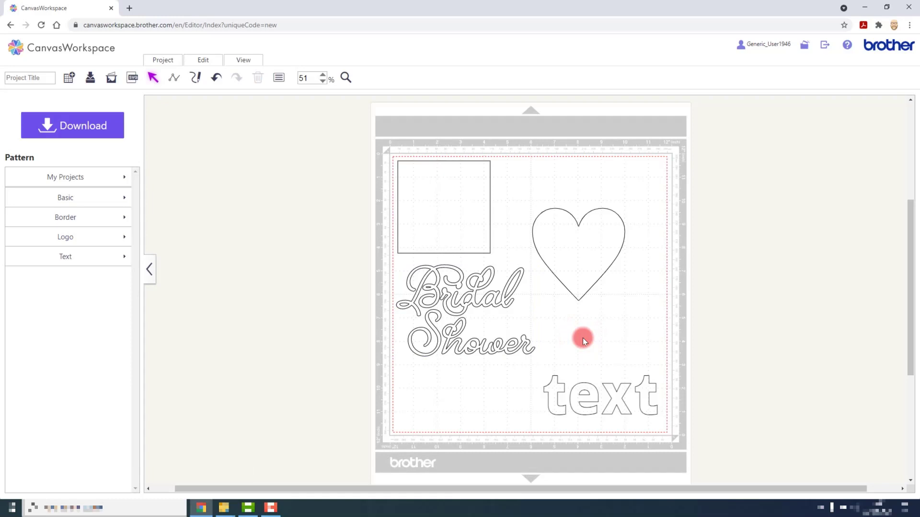
Select the square and heart together, nudge them slightly, then reselect just the square.
click(476, 237)
shift+click(544, 233)
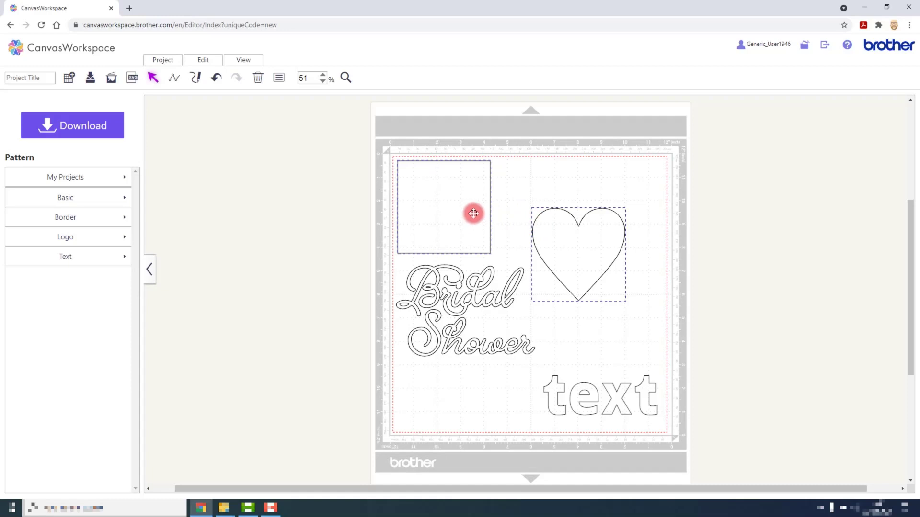
mouse_move(473, 213)
mouse_down()
mouse_move(508, 211)
mouse_move(494, 200)
mouse_move(448, 200)
mouse_move(453, 217)
mouse_move(473, 212)
mouse_up()
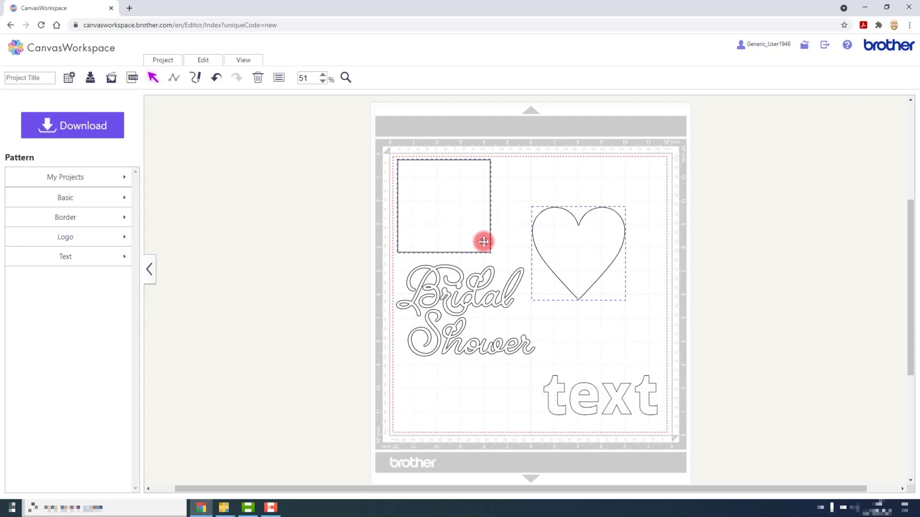
click(507, 224)
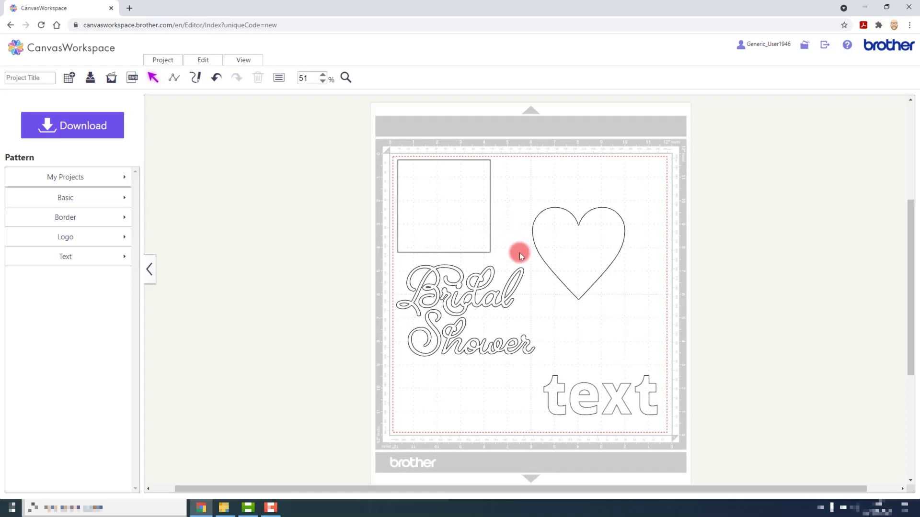
click(467, 217)
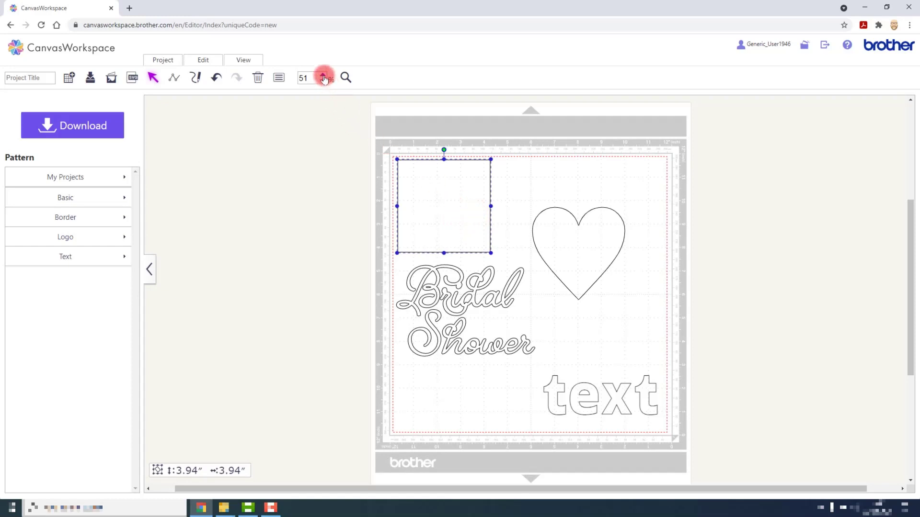
Zoom into the upper-left mat and resize the square by its handles to about 4.57 × 4.53 inches.
click(345, 77)
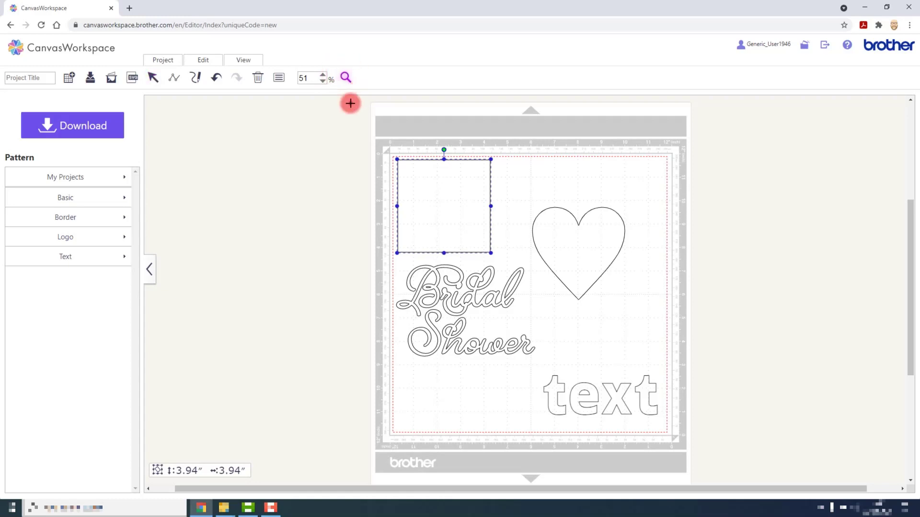
drag(351, 103, 560, 337)
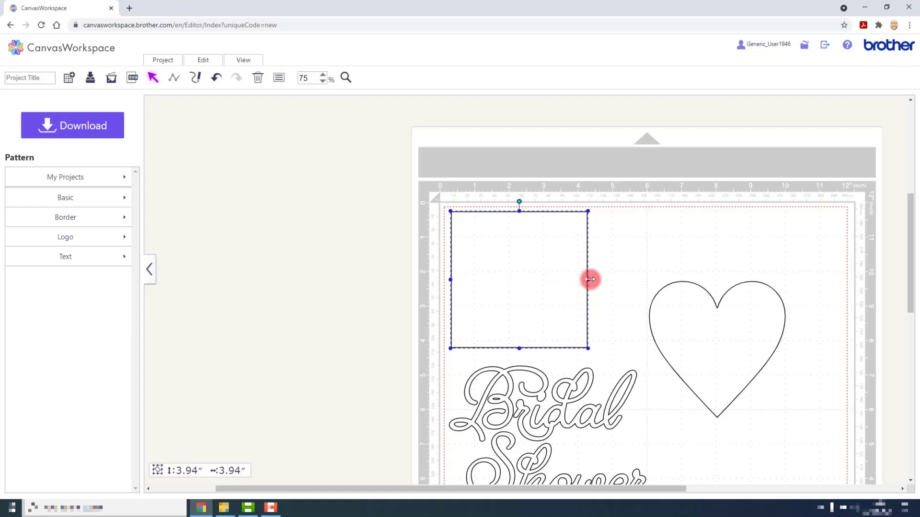
mouse_move(589, 280)
mouse_down()
mouse_move(726, 281)
mouse_move(606, 280)
mouse_up()
mouse_move(529, 349)
mouse_down()
mouse_move(535, 433)
mouse_move(531, 332)
mouse_up()
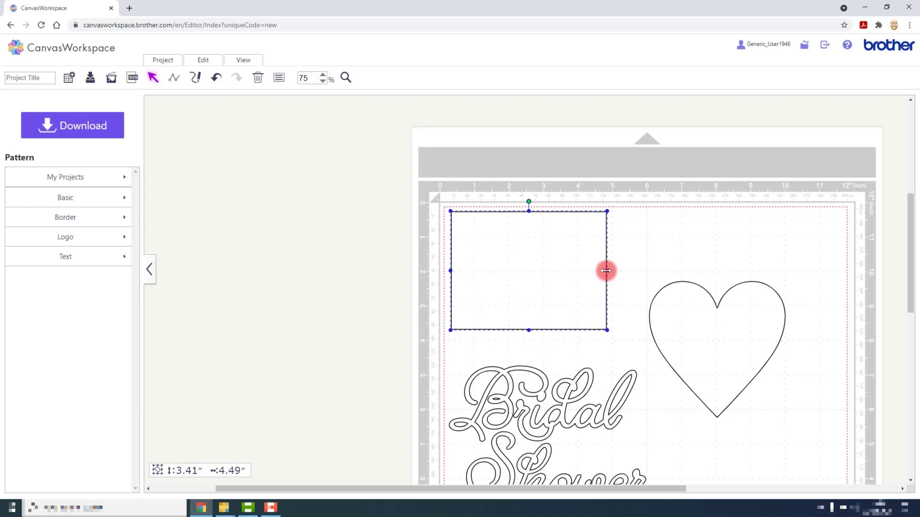
drag(606, 271, 568, 274)
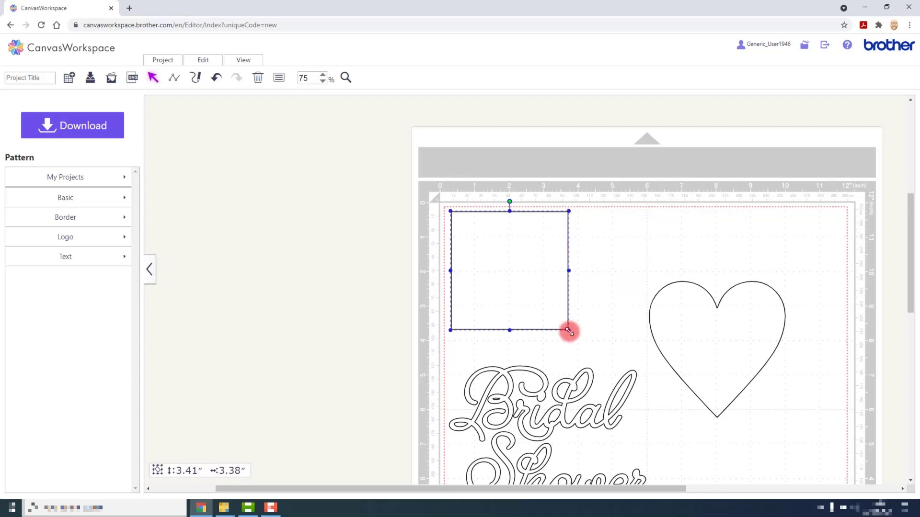
drag(568, 330, 579, 288)
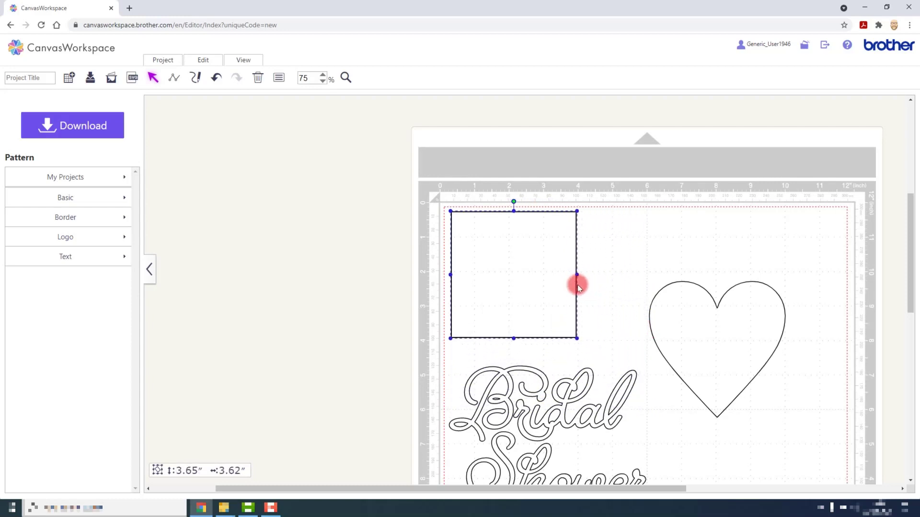
click(600, 283)
Enlarge the heart to 4.28 inches square and stretch the word 'text' to 3.26 × 5.38 inches.
scroll(601, 283, down, 3)
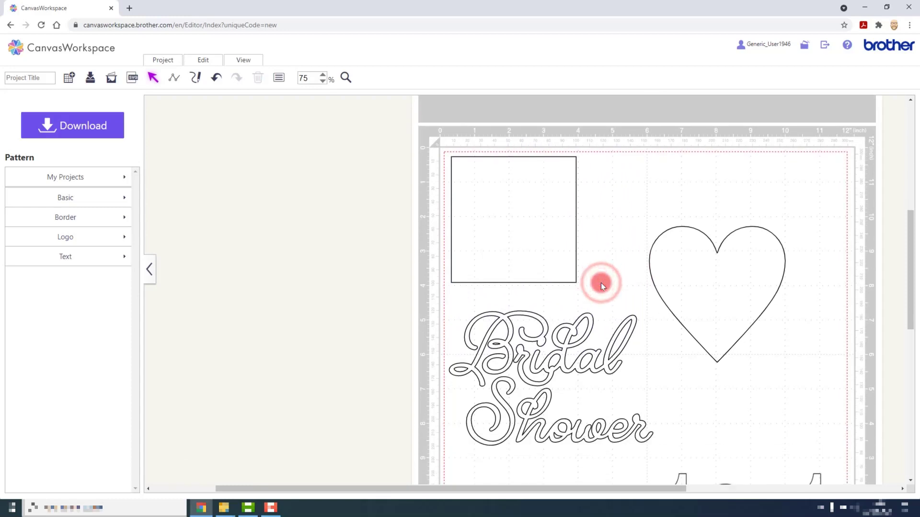
click(677, 215)
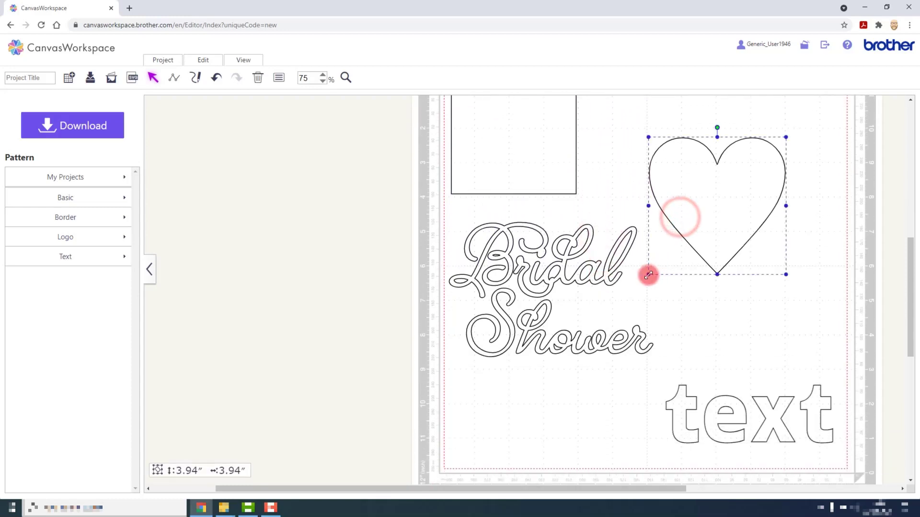
drag(647, 275, 613, 320)
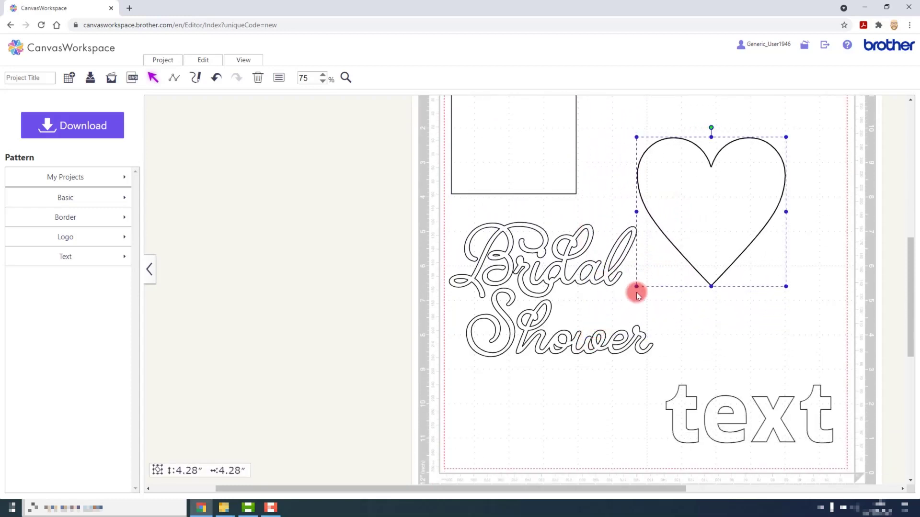
click(678, 400)
mouse_move(660, 368)
mouse_down()
mouse_move(559, 306)
mouse_move(649, 370)
mouse_up()
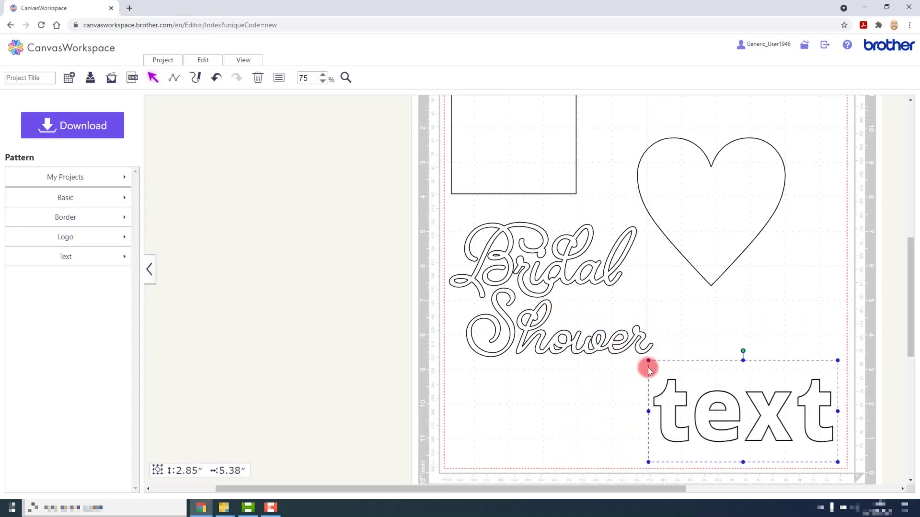
mouse_move(742, 360)
mouse_down()
mouse_move(743, 291)
mouse_move(747, 348)
mouse_up()
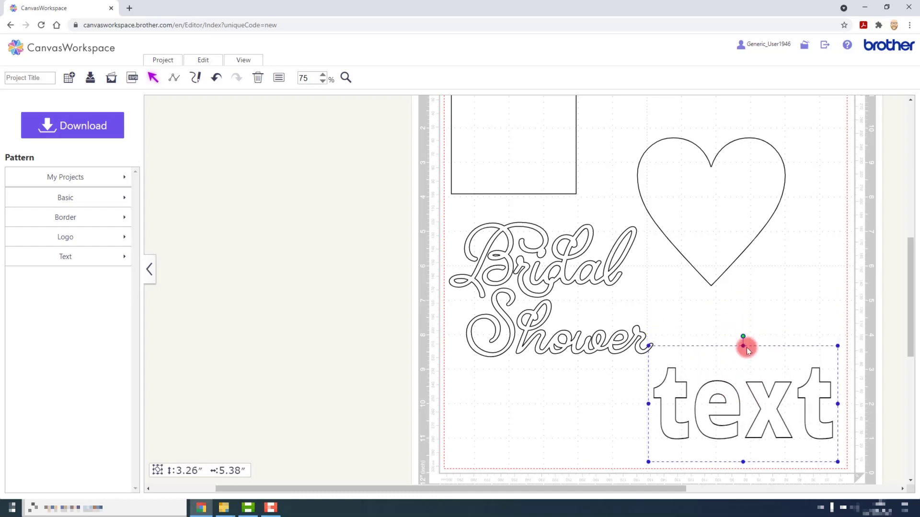
click(745, 314)
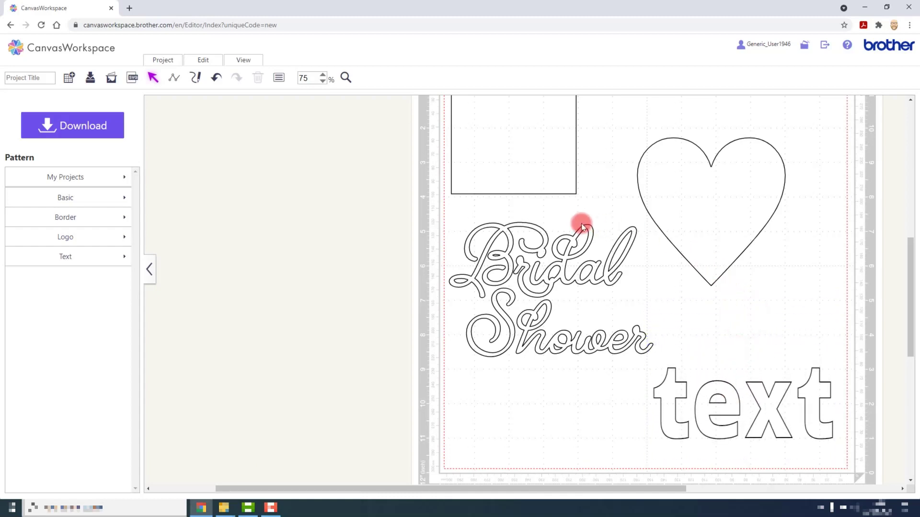
Use View > Fit to Mat to show the whole mat, then select the square.
click(248, 61)
click(257, 87)
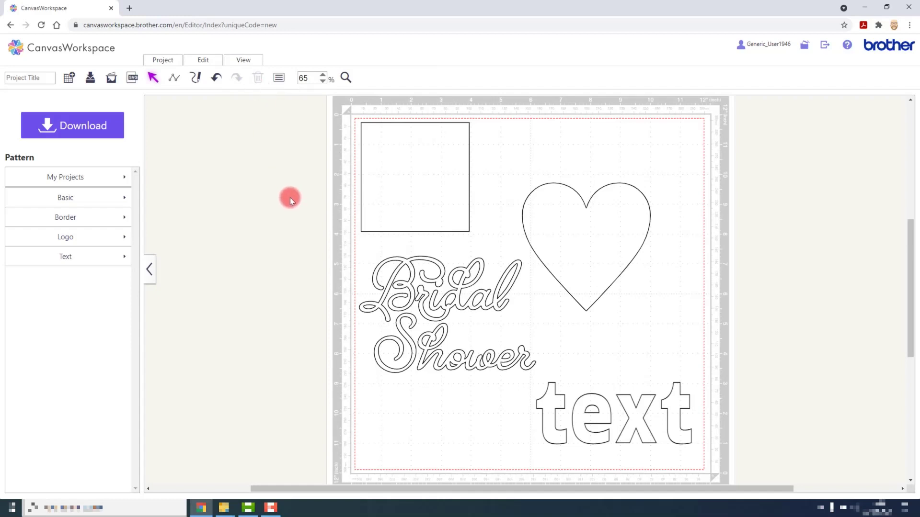
click(401, 177)
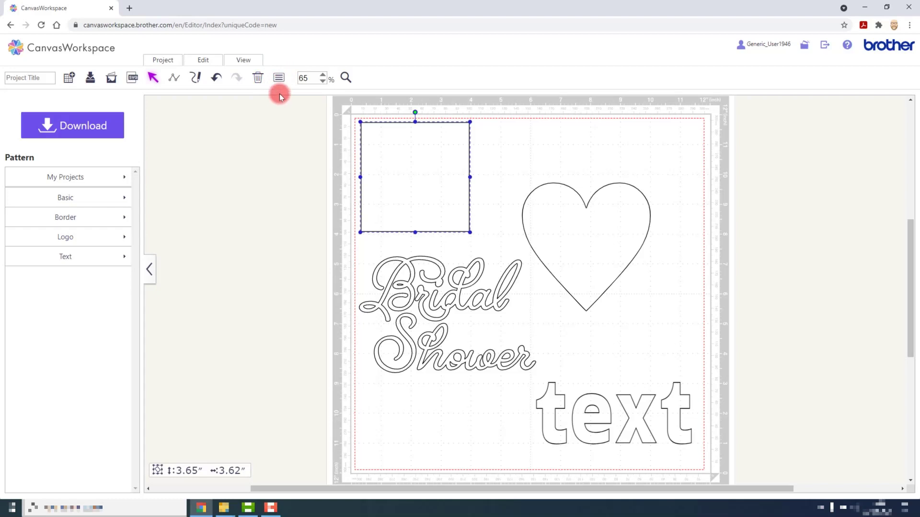
Open the square's Properties and nudge its height up and back down with the +/– buttons.
click(279, 80)
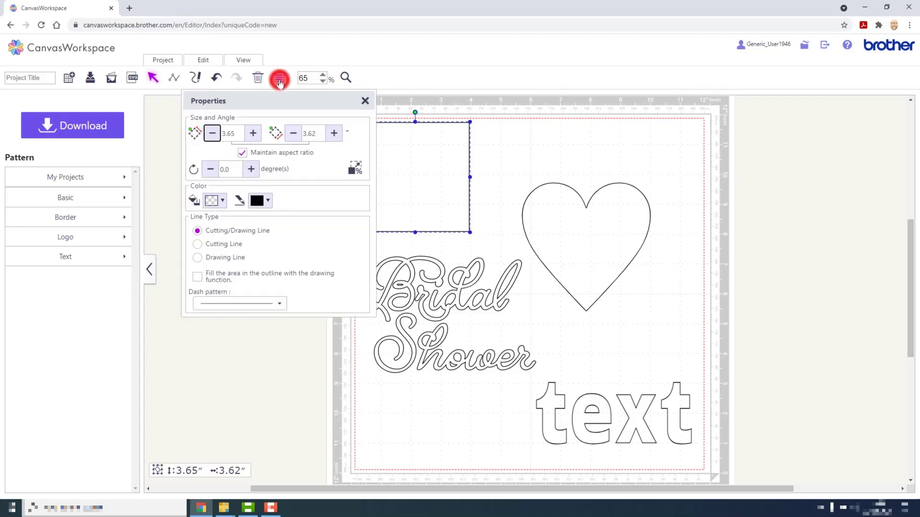
click(252, 134)
click(252, 134)
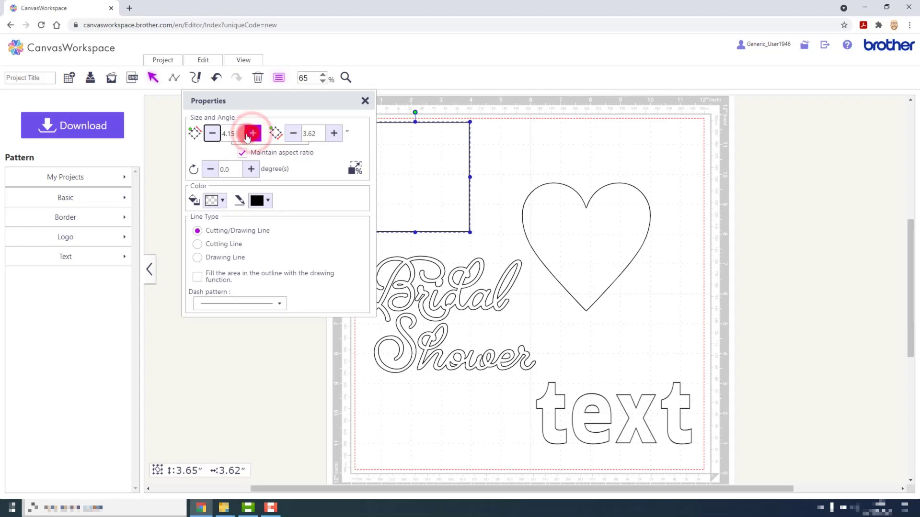
click(215, 137)
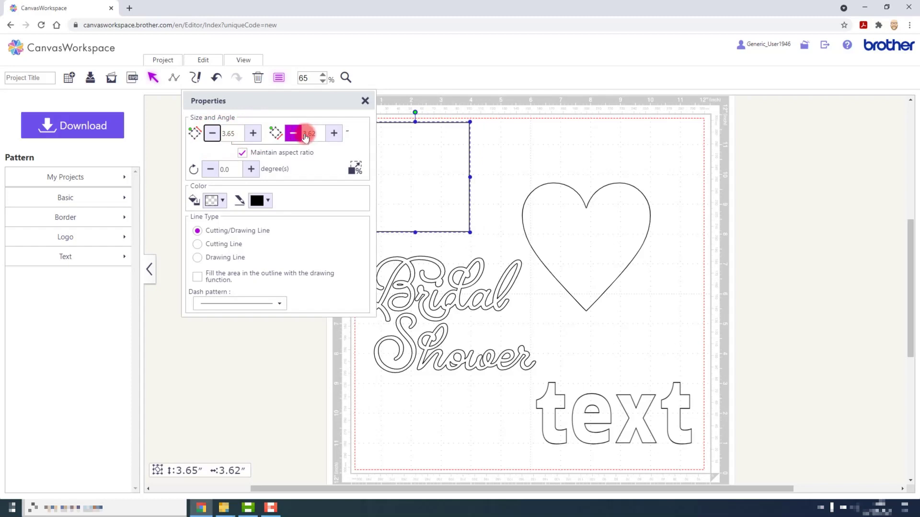
click(340, 135)
Set the height to 10, then 4 inches (4.00 × 3.97), then unlock the aspect ratio.
click(232, 134)
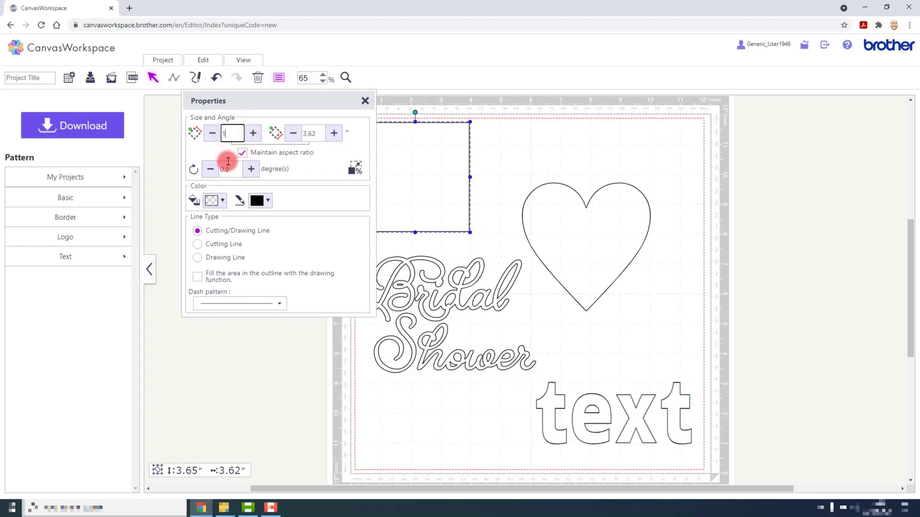
key(Return)
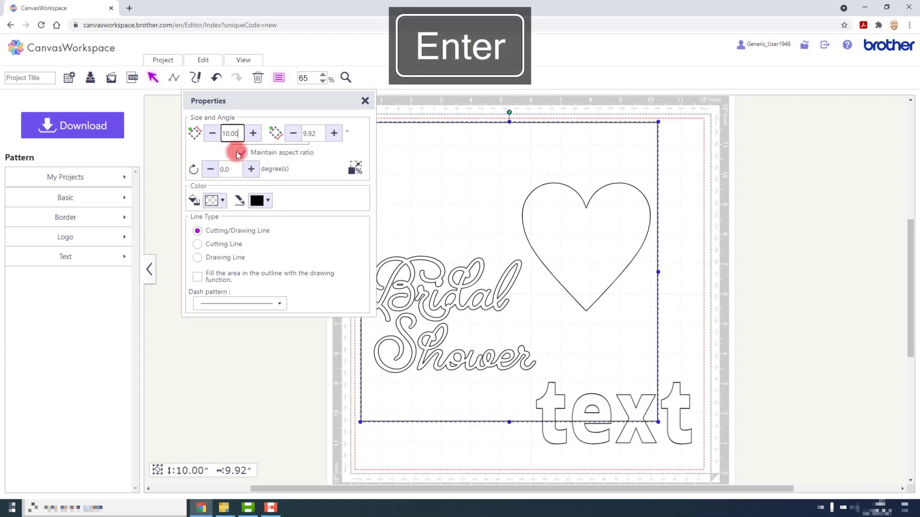
click(234, 134)
text(4)
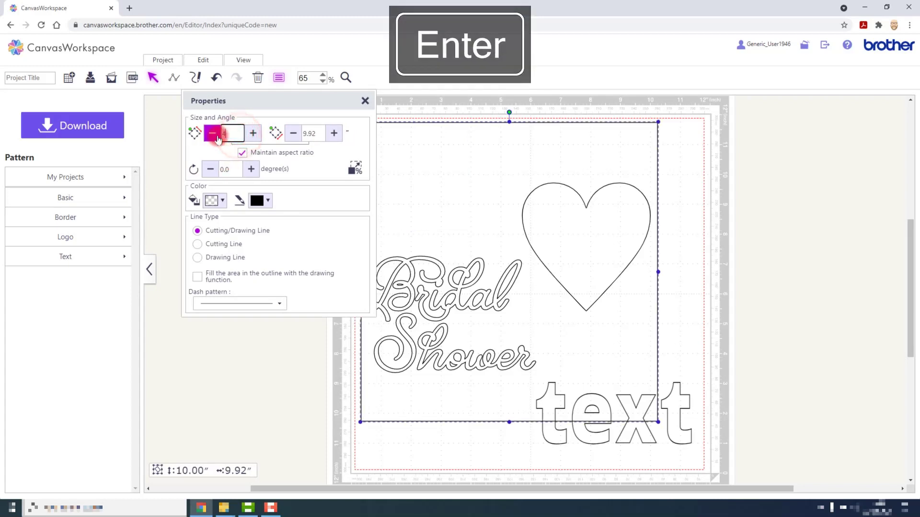
key(Return)
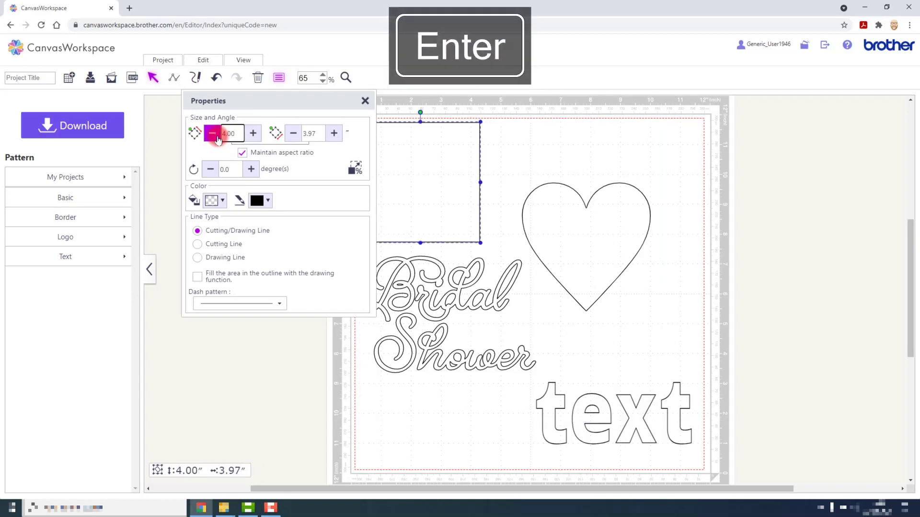
click(224, 152)
click(254, 157)
With the aspect ratio unlocked, set the square's width to 5 inches.
click(251, 200)
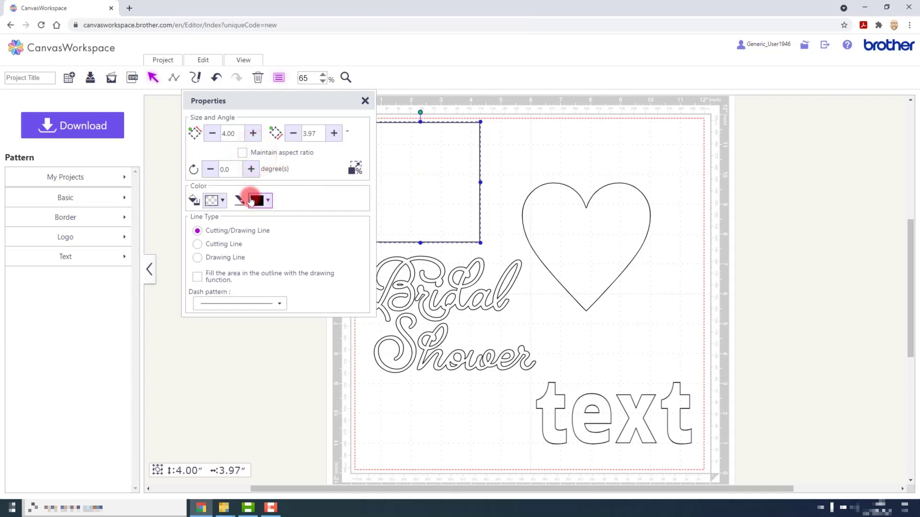
double_click(313, 134)
text(5)
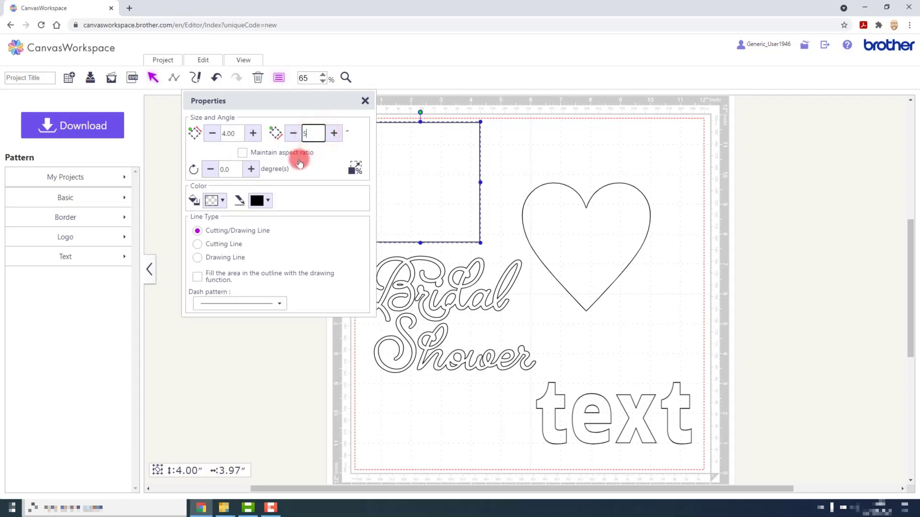
key(Return)
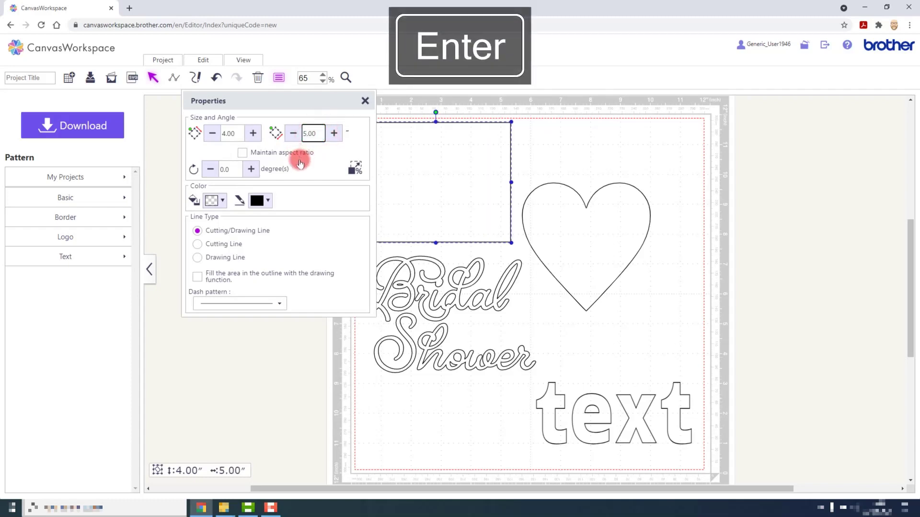
double_click(314, 139)
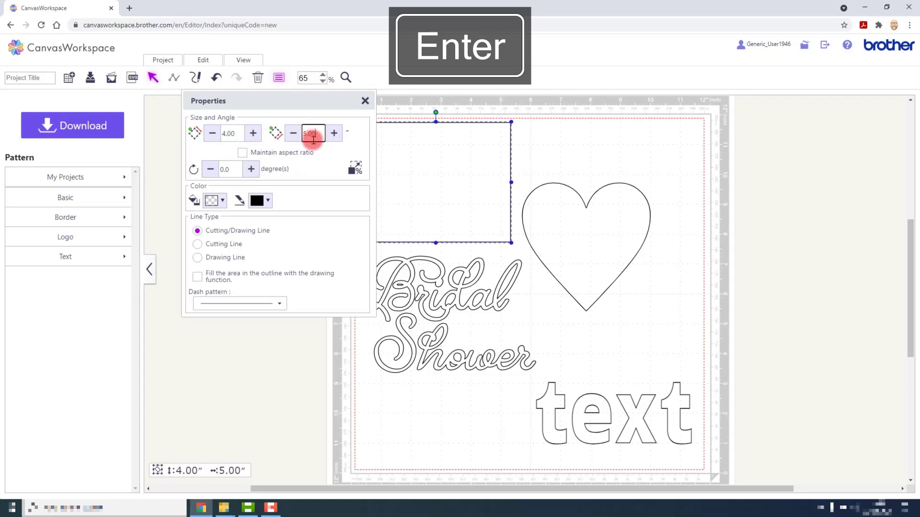
Set the height to 6, then 5 inches, relock the aspect ratio, and bring up Resize by scale.
double_click(234, 134)
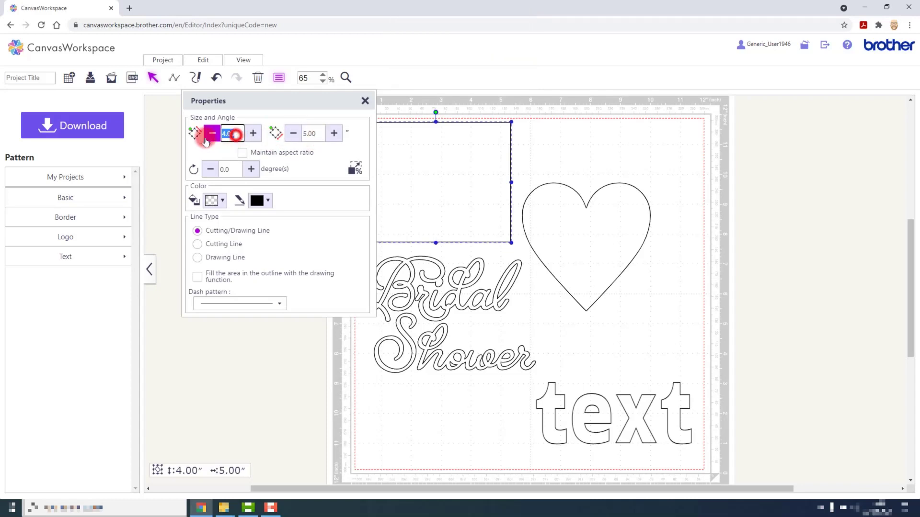
text(6)
key(Return)
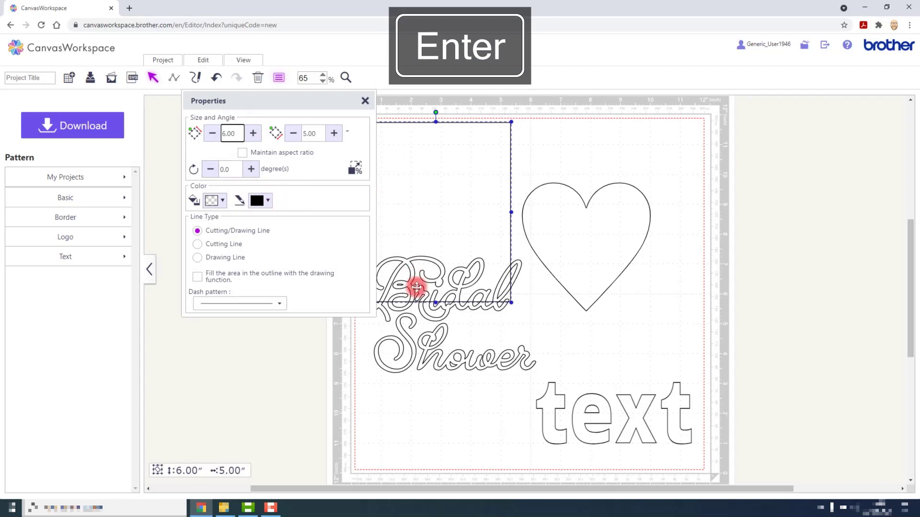
double_click(238, 133)
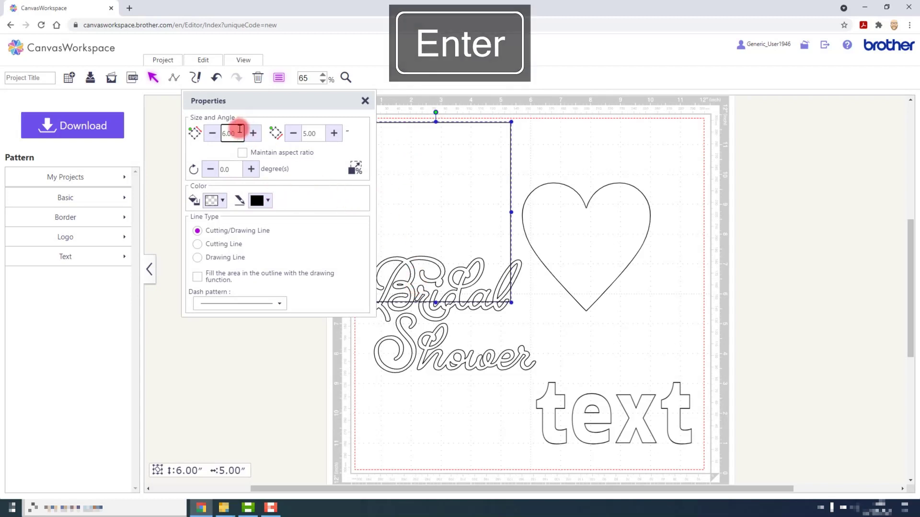
text(5)
key(Return)
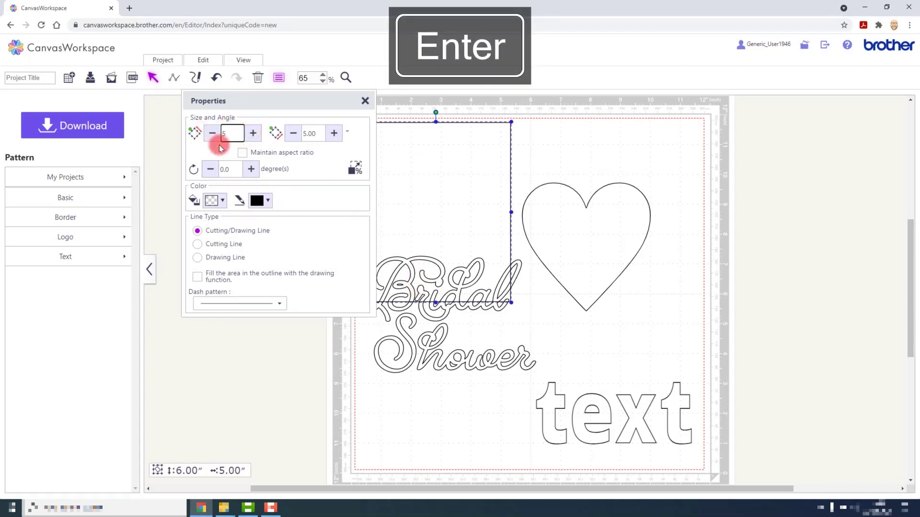
click(242, 153)
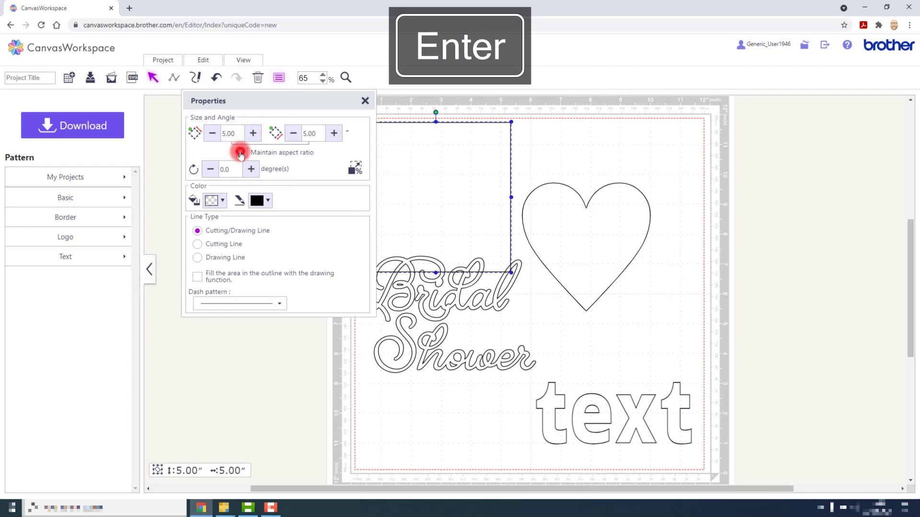
click(357, 171)
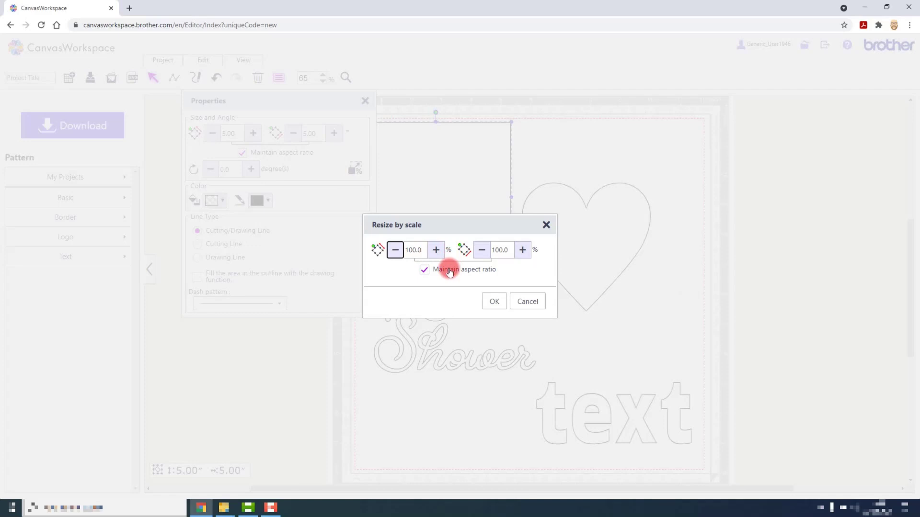
Scale the square to 200%, making it 10.00 inches on each side.
click(415, 250)
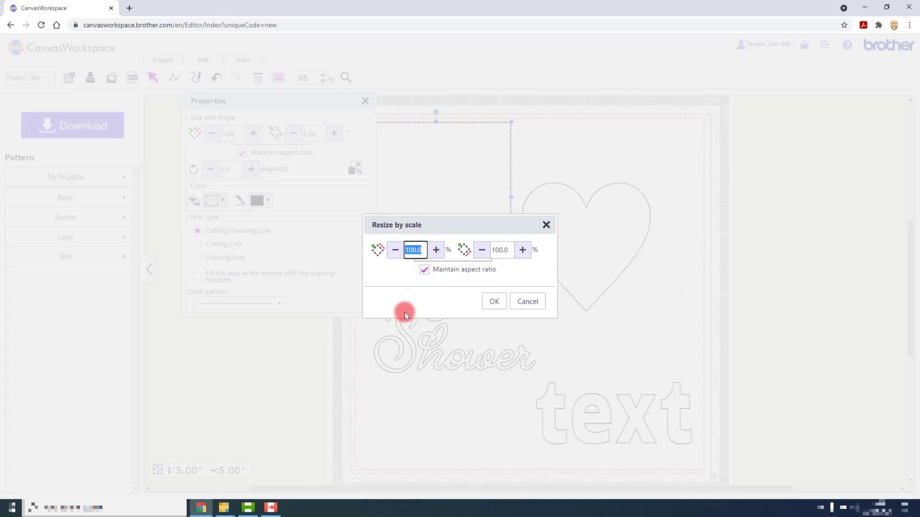
text(200)
key(Tab)
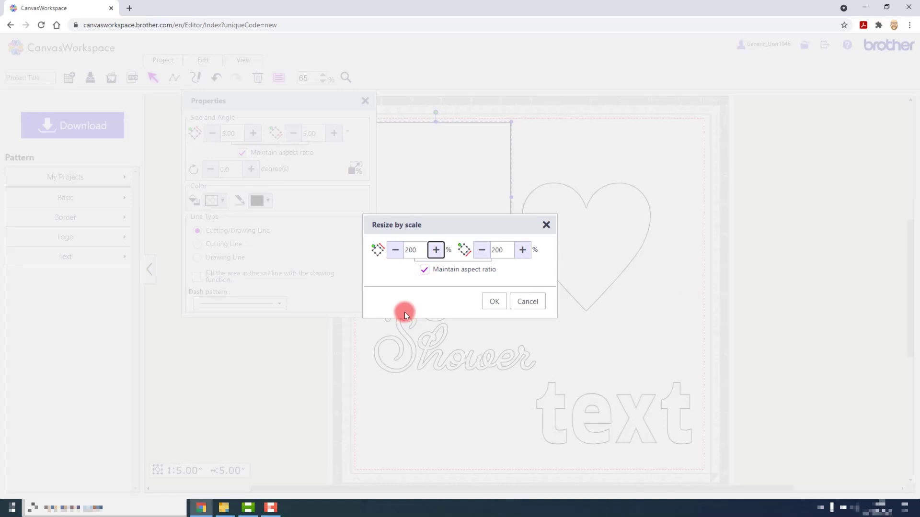
click(487, 303)
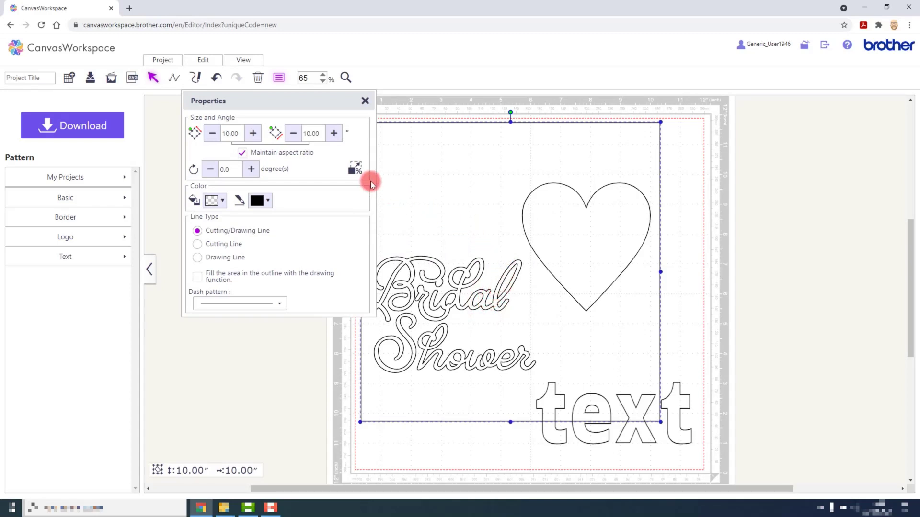
Scale the square back down by 50% to 5.00 × 5.00 inches.
click(354, 171)
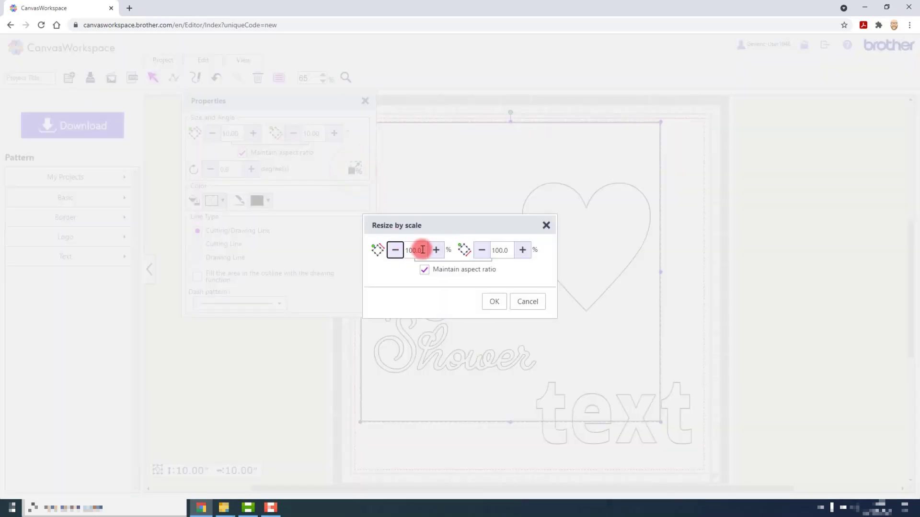
drag(422, 250, 378, 249)
text(50)
key(Return)
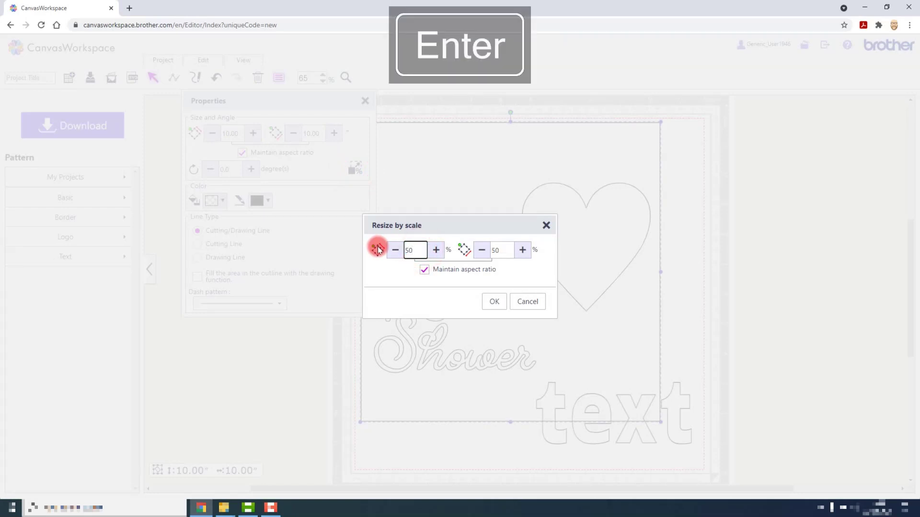
click(491, 304)
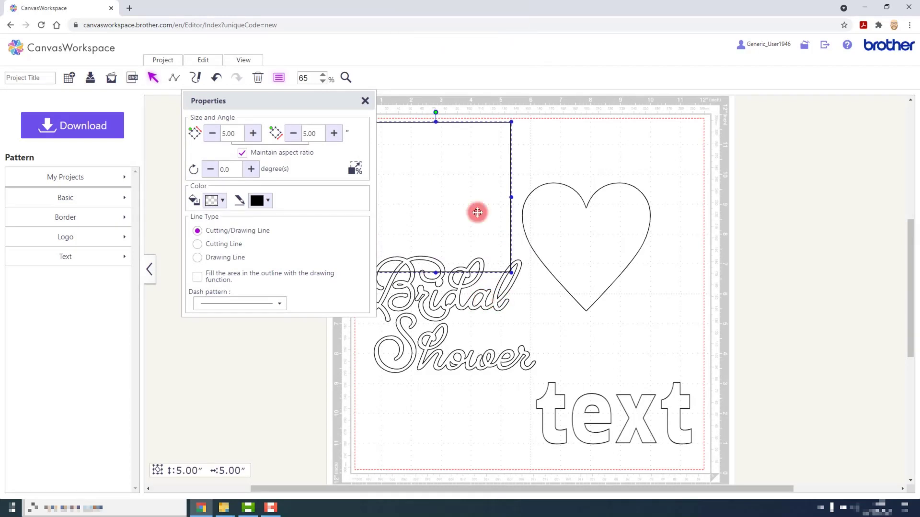
Close Properties, drag the square's corner in to 3.57 × 3.57 inches, then reopen and close Properties.
click(364, 99)
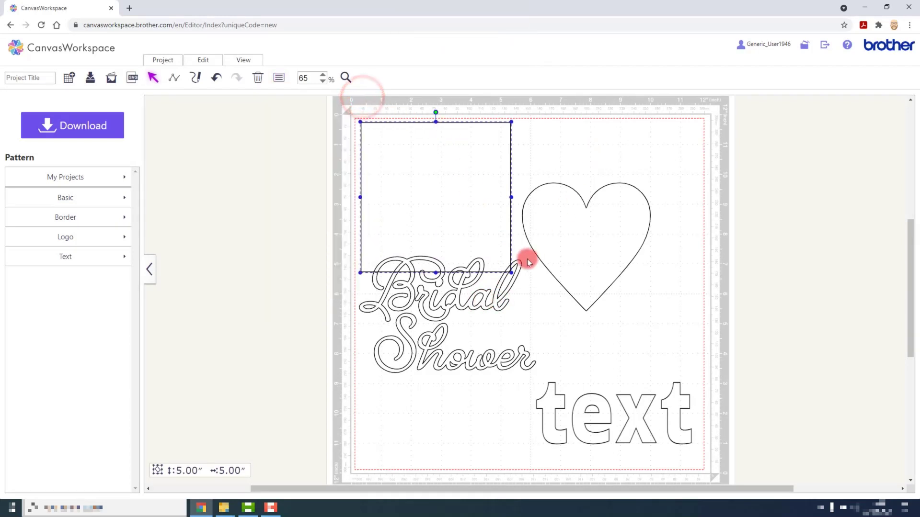
drag(511, 271, 468, 221)
click(280, 78)
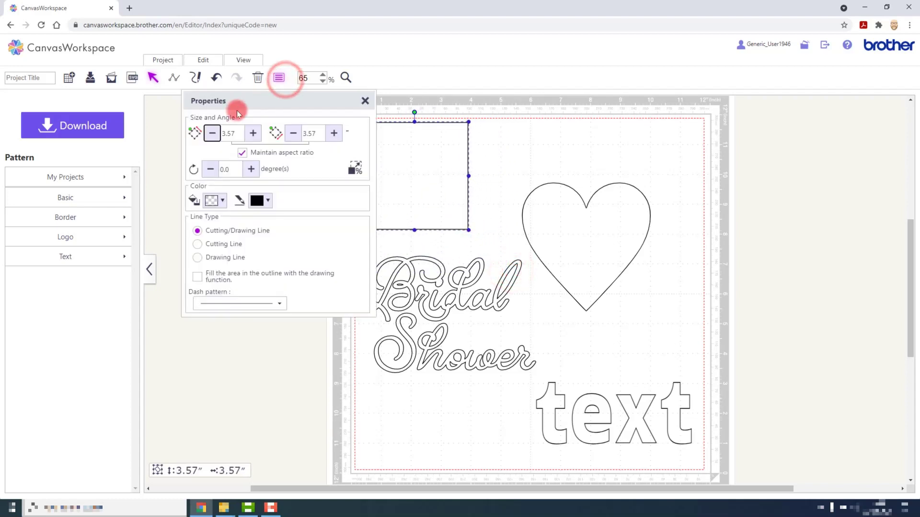
click(251, 135)
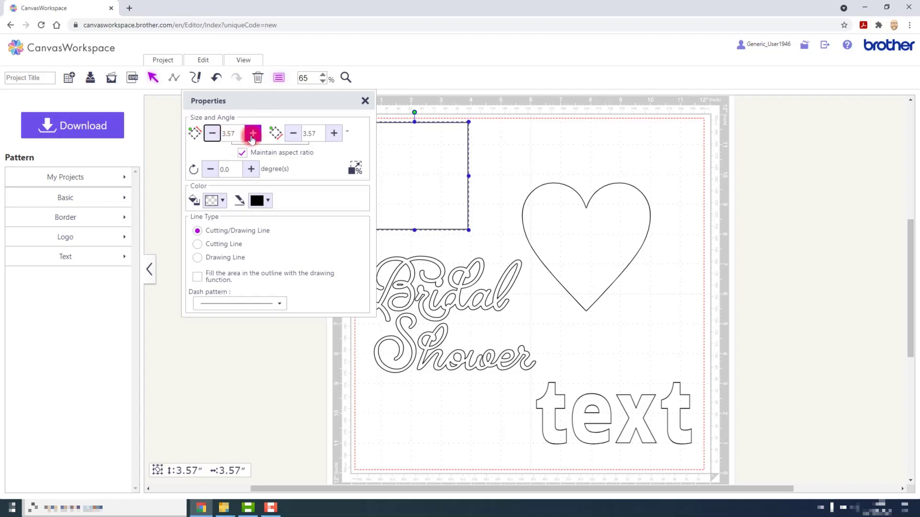
click(353, 174)
click(365, 101)
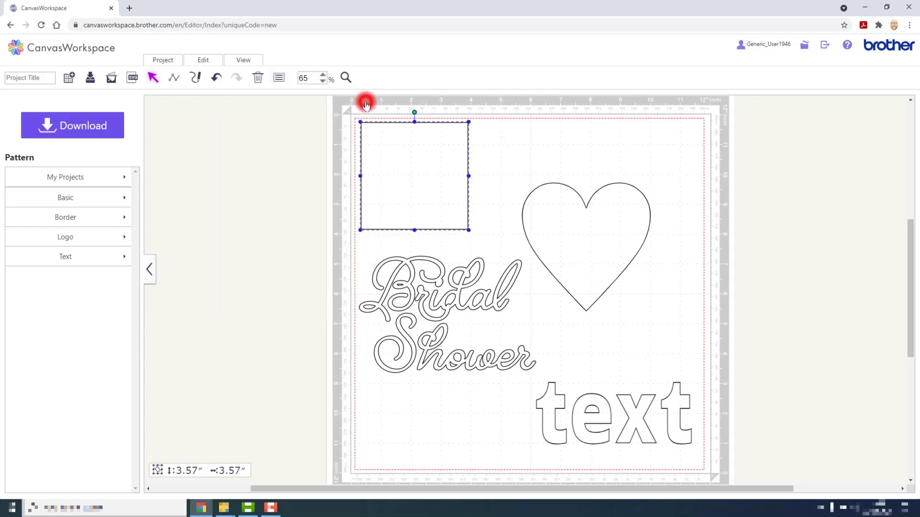
Rotate the heart freely by its rotation handle, then undo it back to upright at 4.28 × 4.28 inches.
click(538, 159)
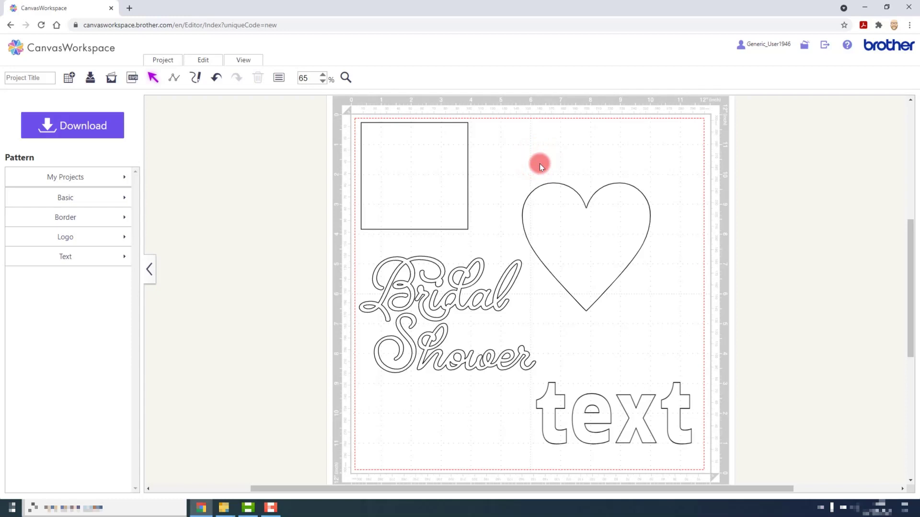
click(558, 221)
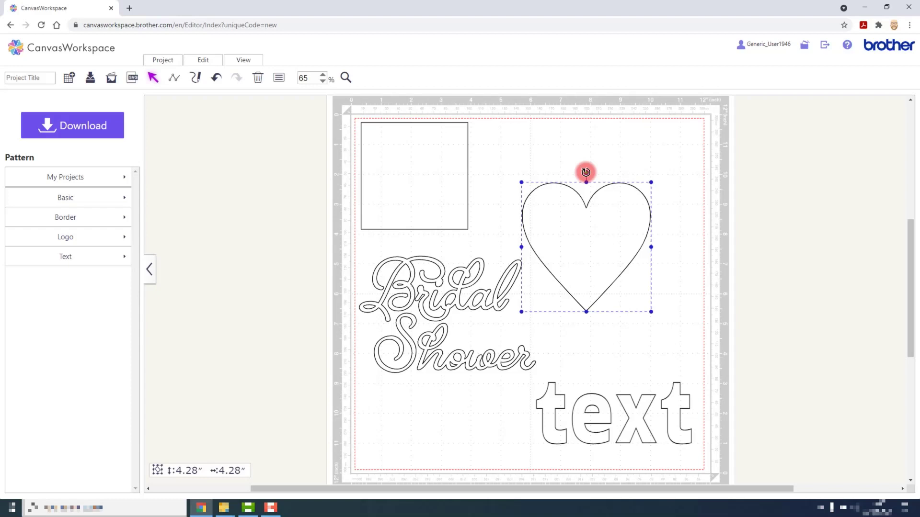
drag(585, 172, 588, 197)
key(ctrl+z)
Try a quarter-turn on the heart, then confirm in Properties it stays 4.28 × 4.28 inches at 0.0°.
click(595, 208)
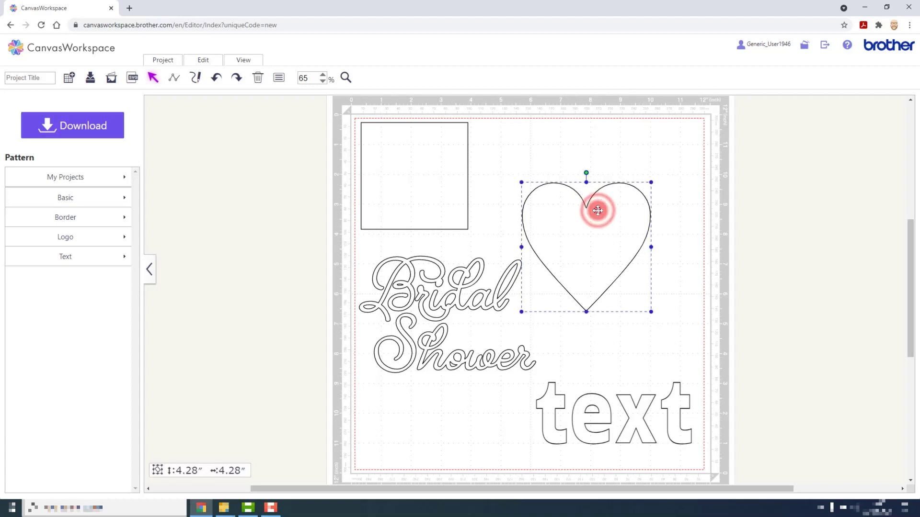
click(594, 194)
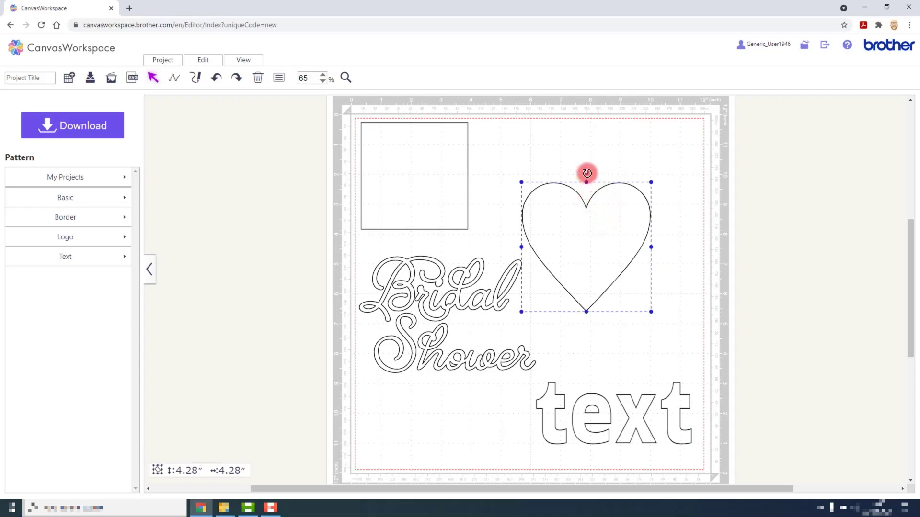
drag(587, 173, 585, 173)
drag(559, 188, 604, 194)
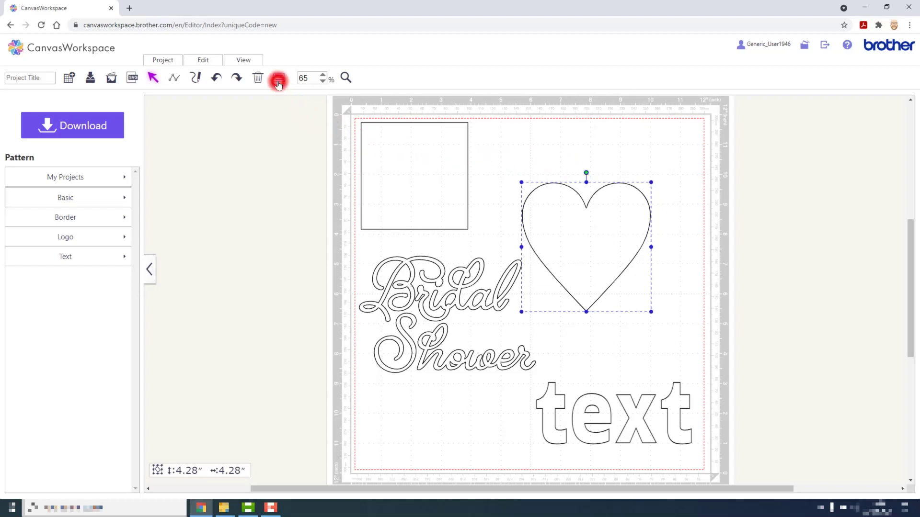
click(278, 82)
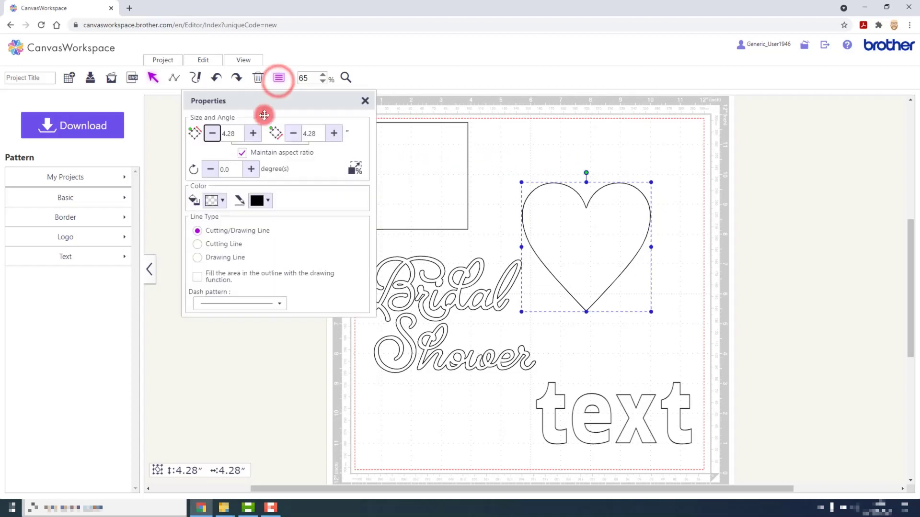
click(251, 169)
click(251, 169)
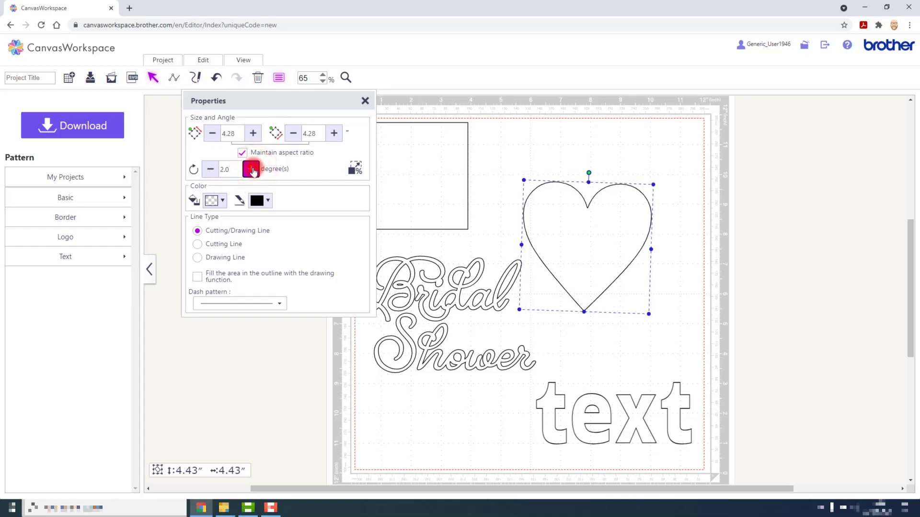
click(251, 169)
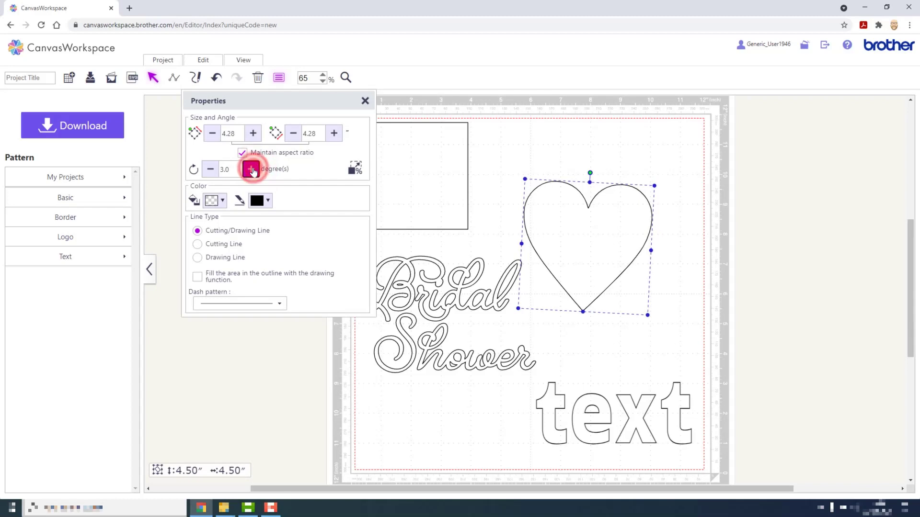
click(251, 169)
click(251, 169)
click(250, 172)
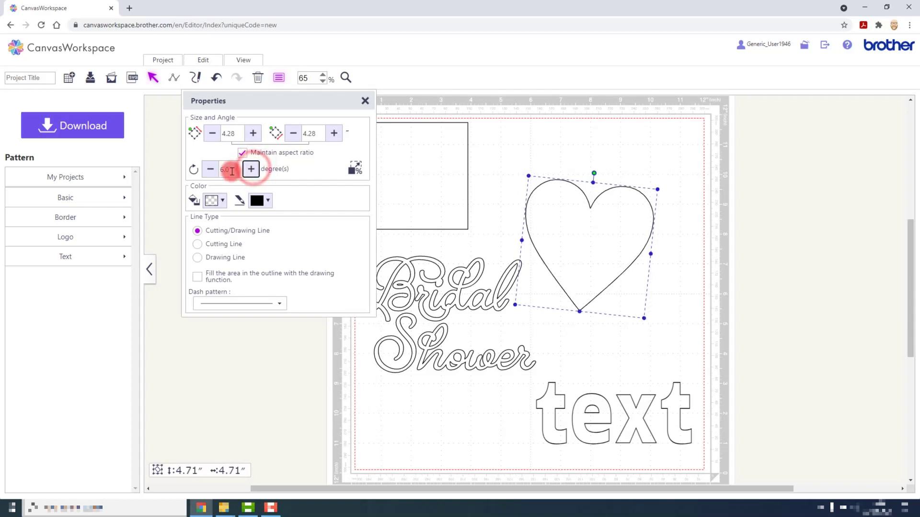
double_click(226, 170)
text(1.5)
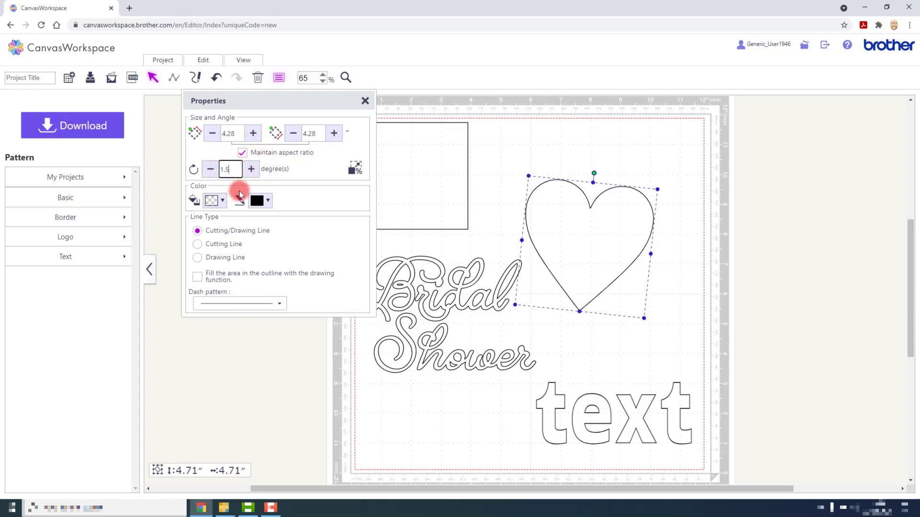
key(Return)
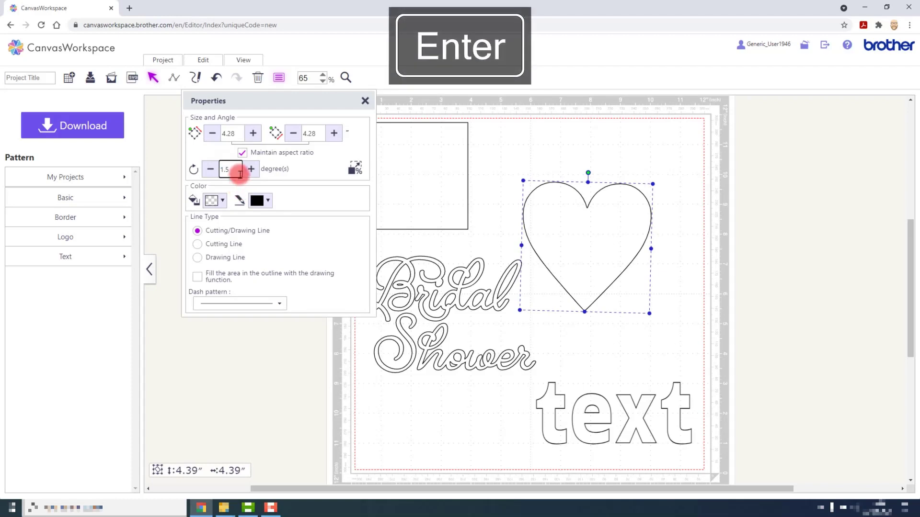
click(211, 170)
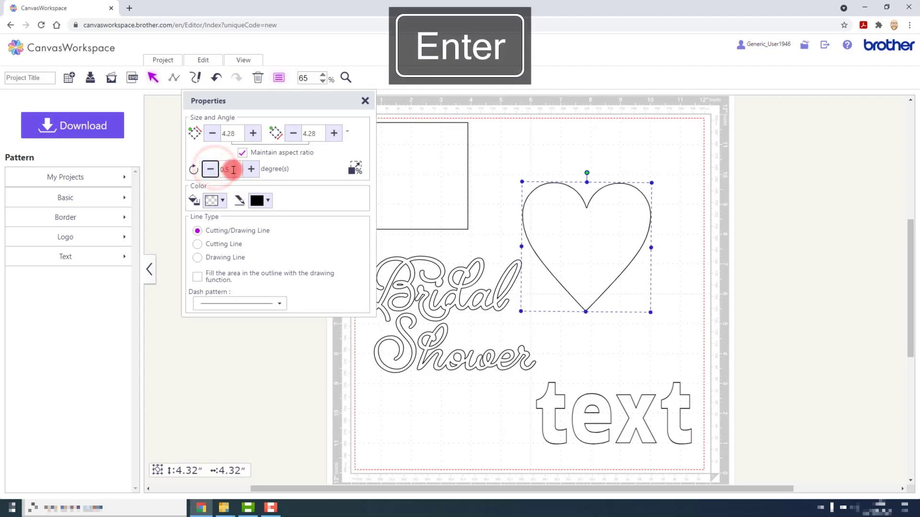
text(22.5)
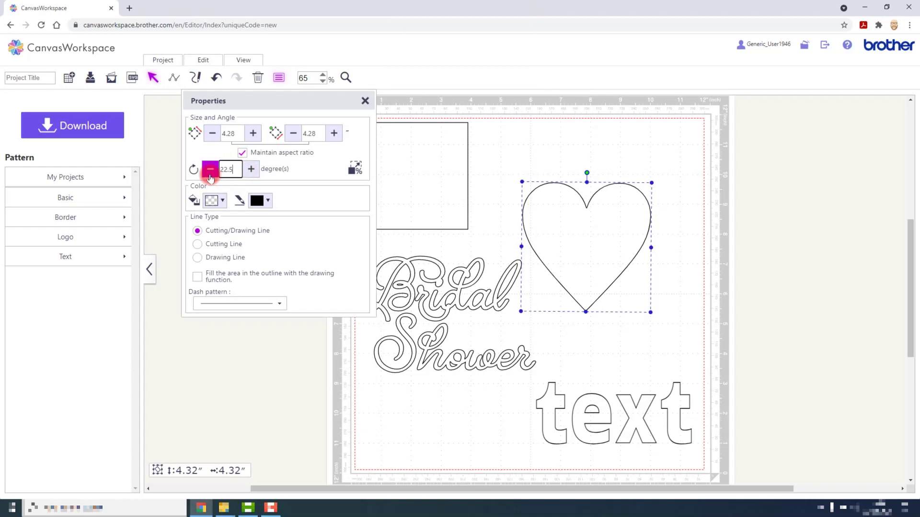
key(Return)
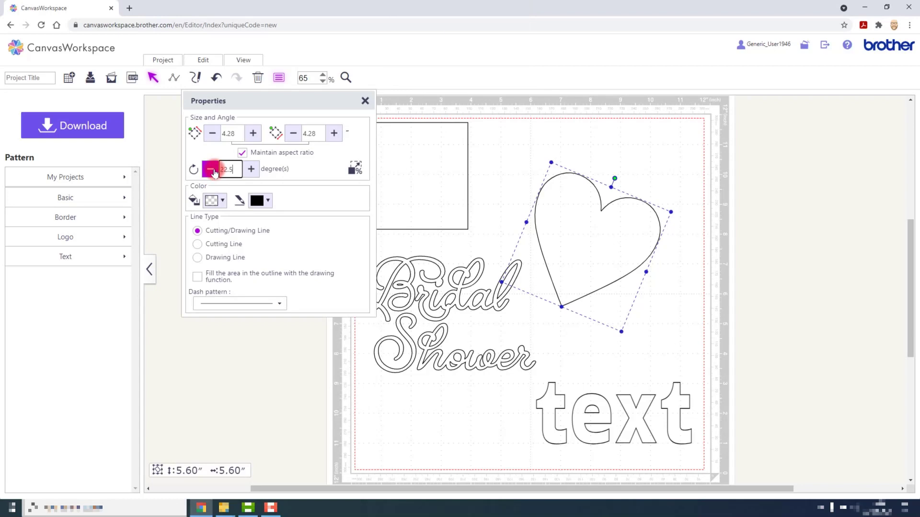
click(212, 171)
click(213, 171)
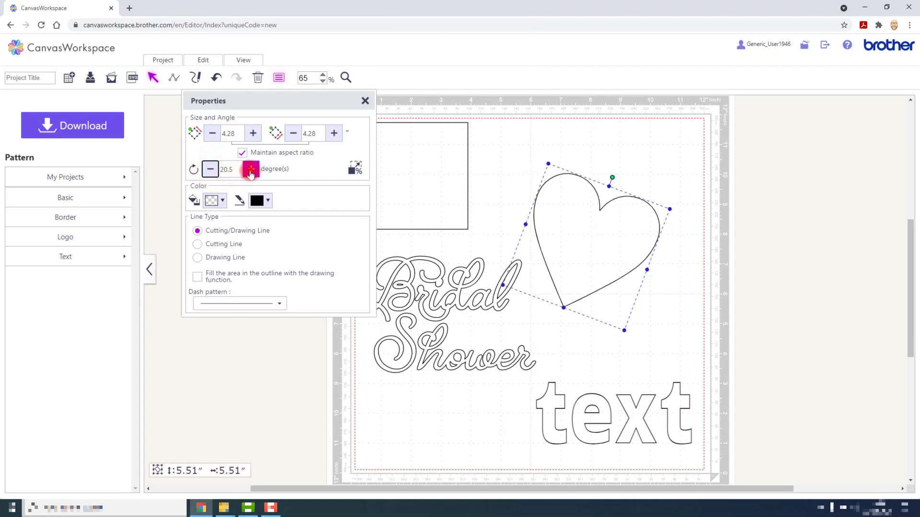
click(250, 171)
click(250, 171)
click(250, 172)
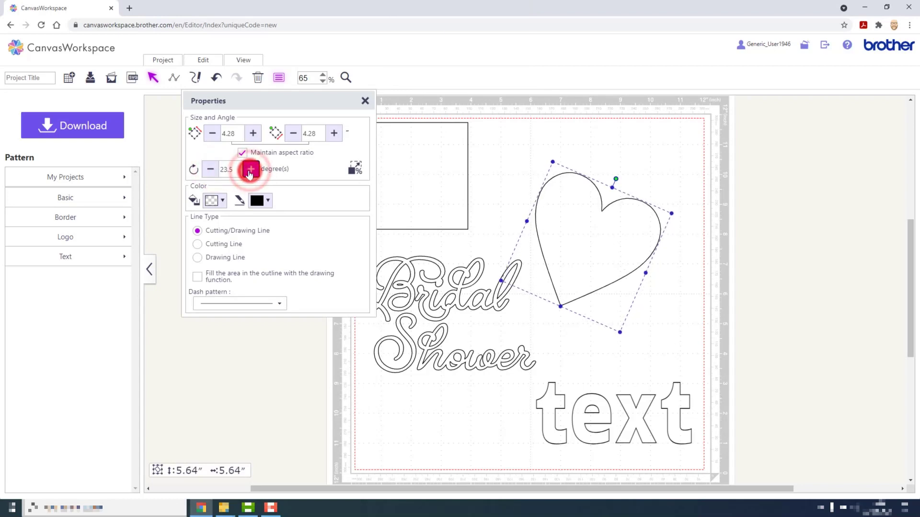
click(212, 171)
click(234, 171)
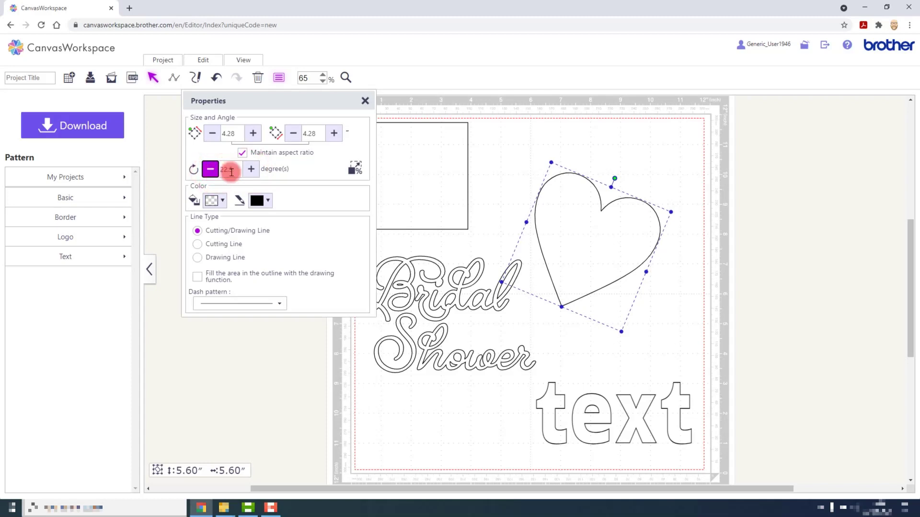
double_click(234, 170)
text(0)
key(Return)
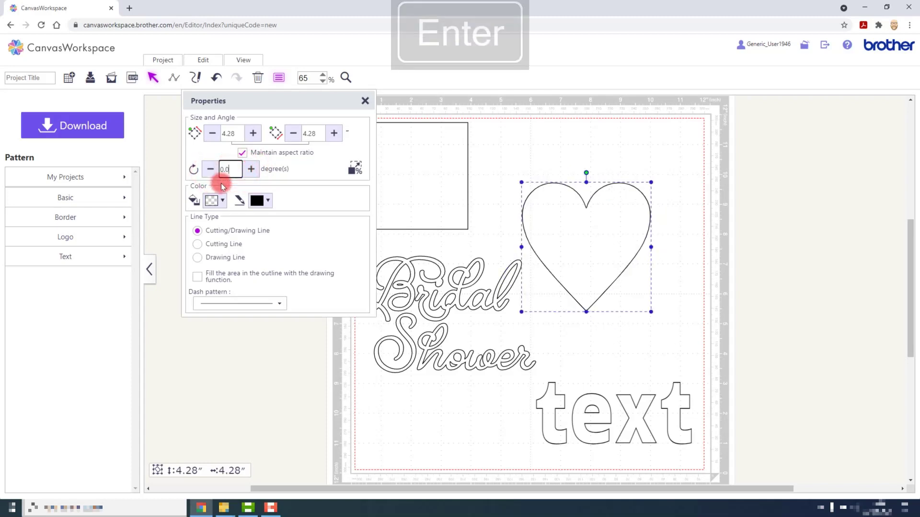
click(364, 101)
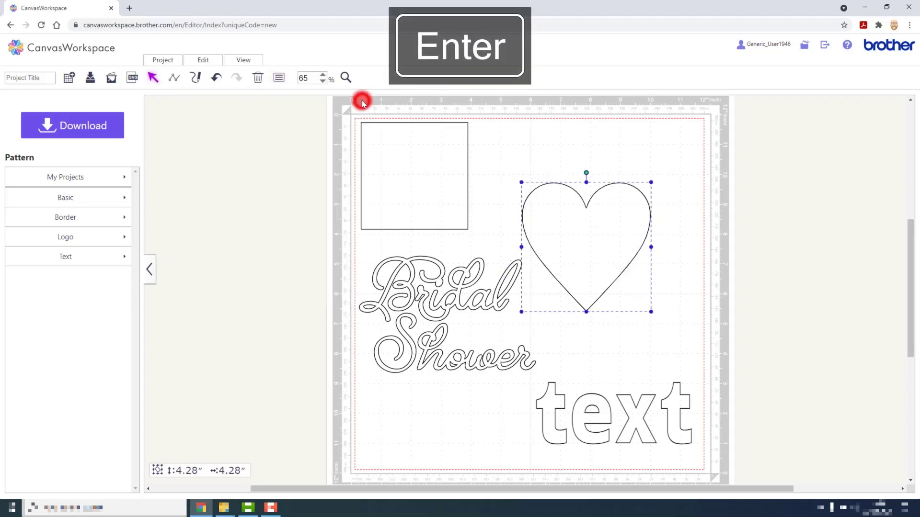